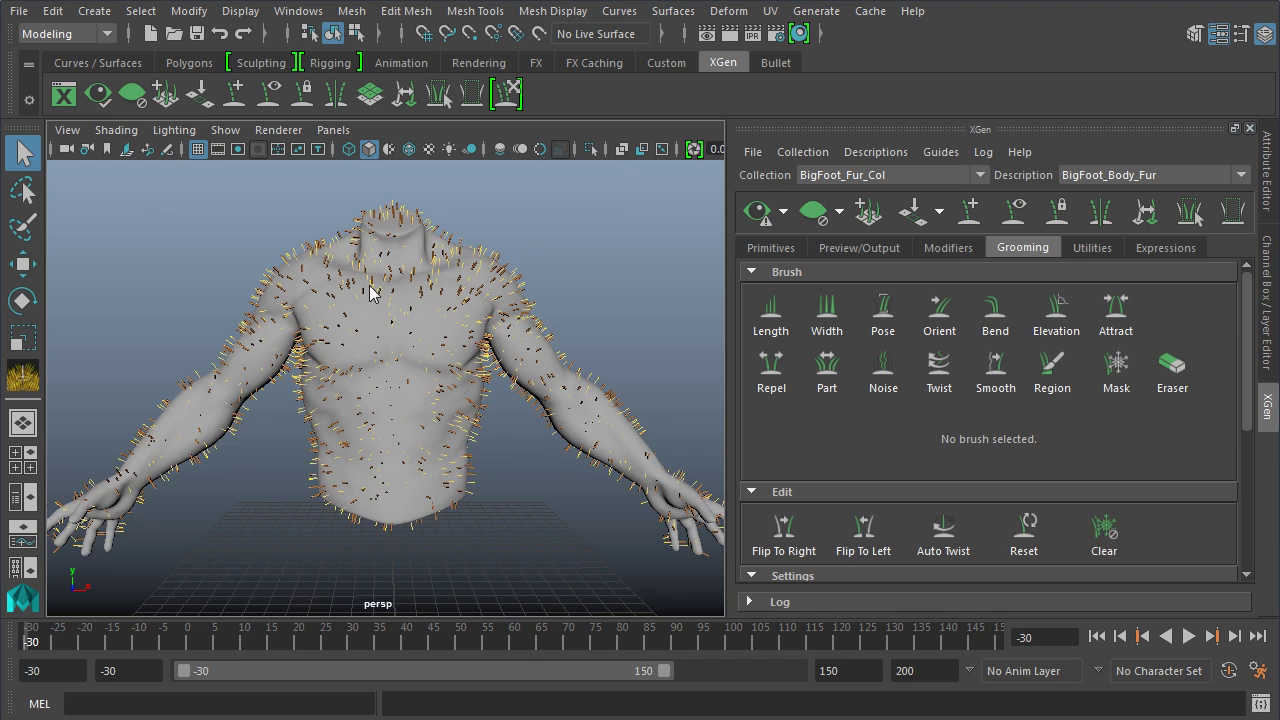
# Inspect the fur primitives and groom guides on the torso's neck, chest and shoulder from several distances and angles.
pyautogui.scroll(5, 451, 449)
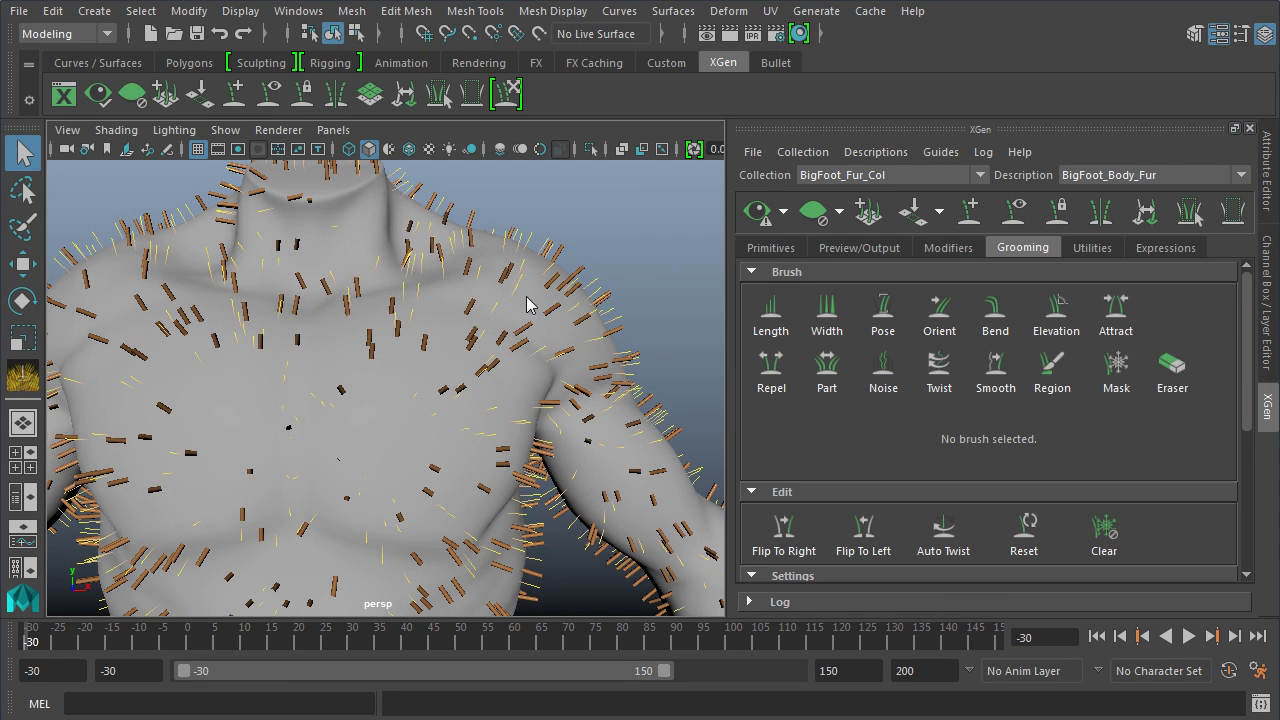
pyautogui.scroll(-6, 540, 405)
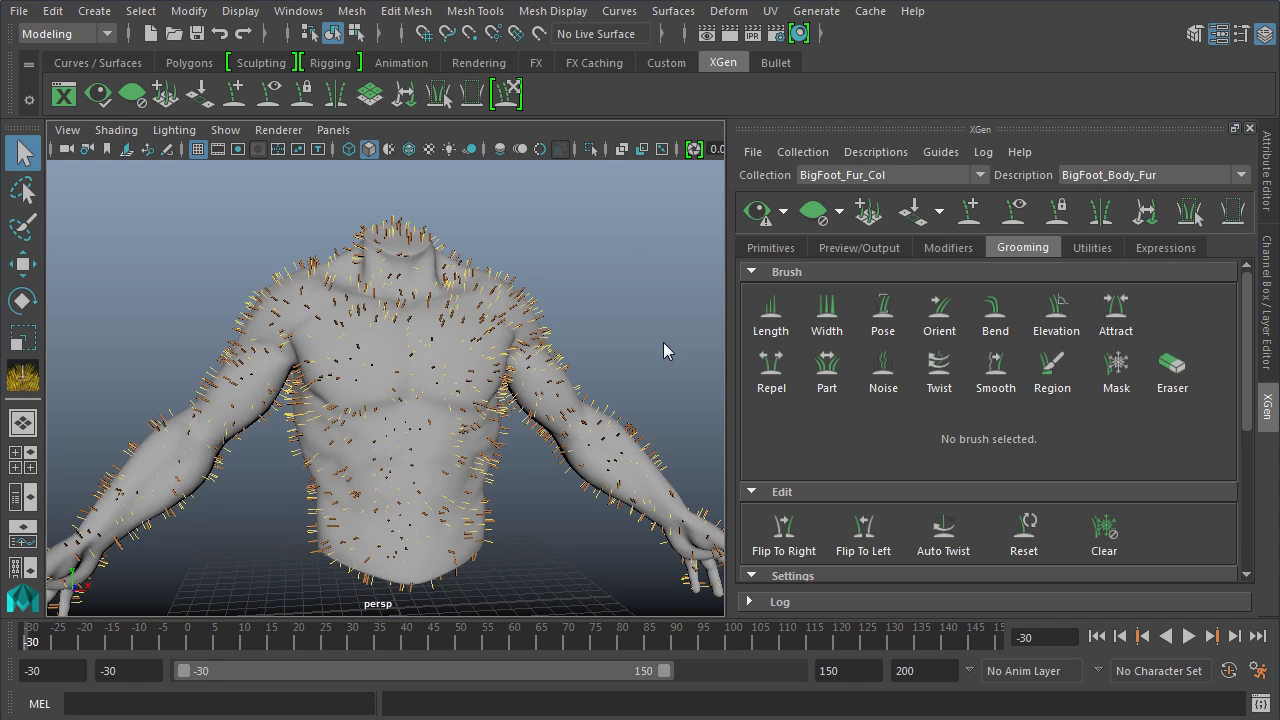
pyautogui.scroll(-2, 600, 352)
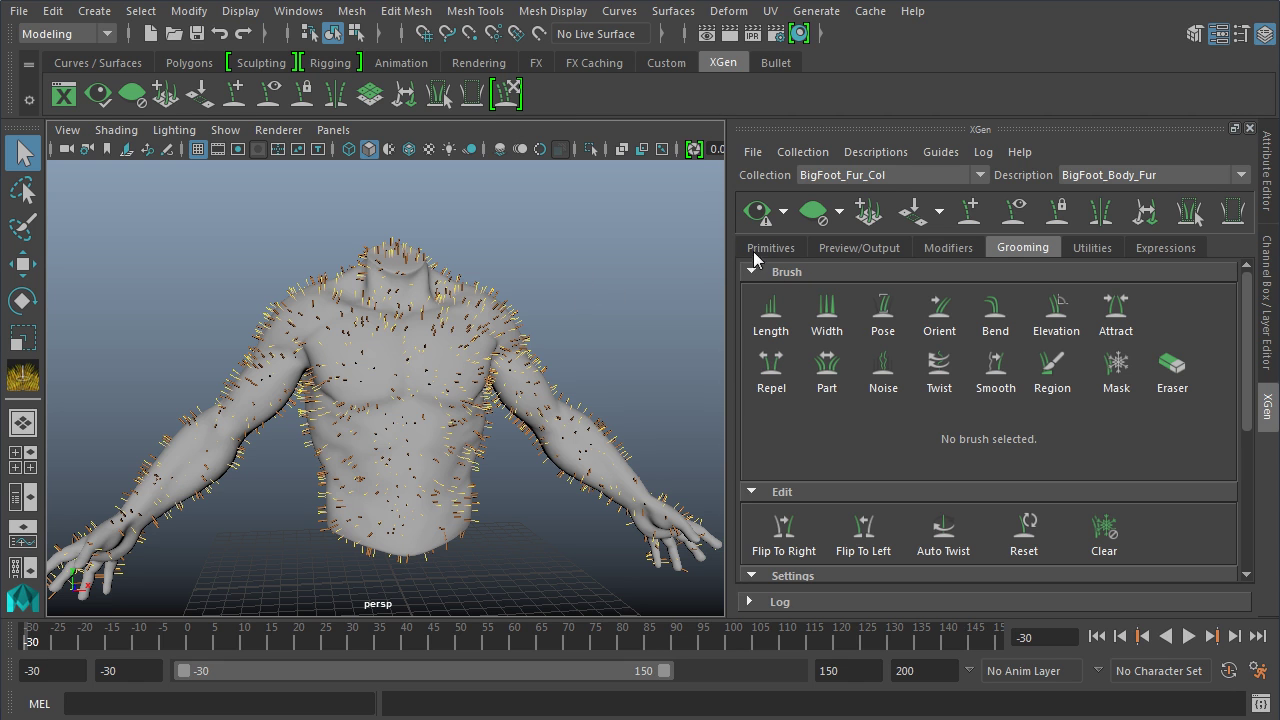
pyautogui.click(778, 248)
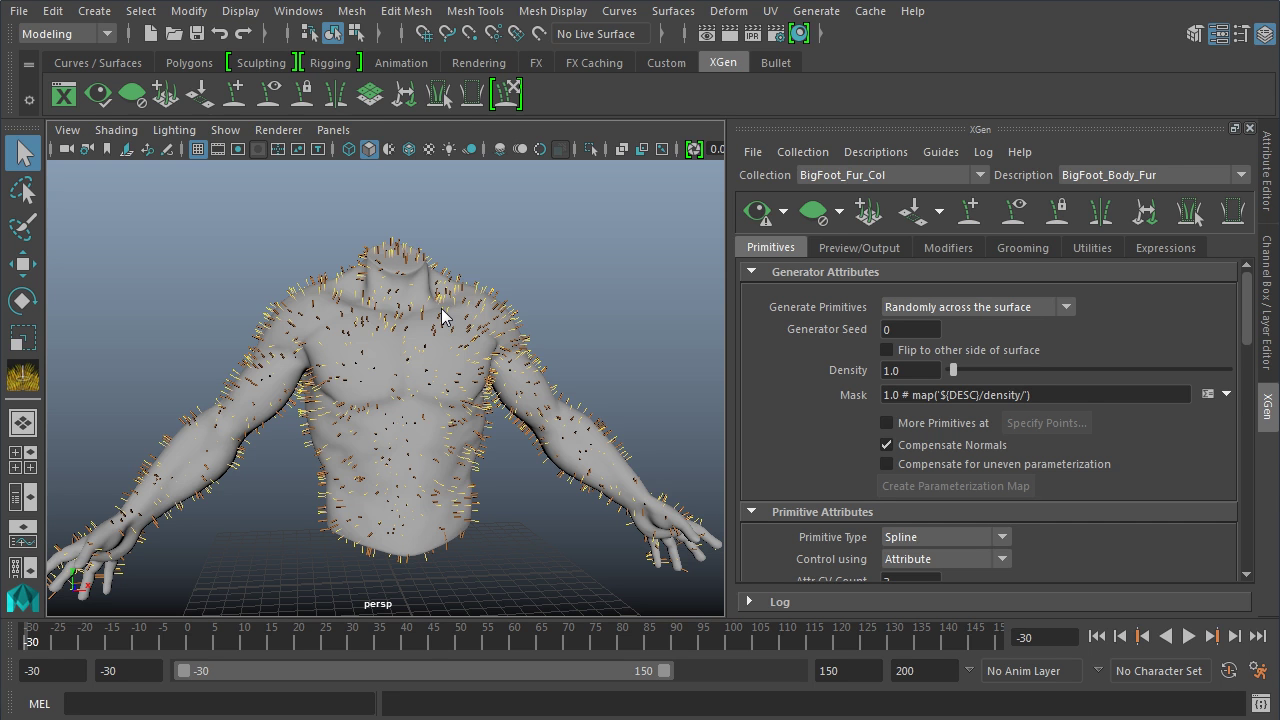
pyautogui.scroll(8, 475, 322)
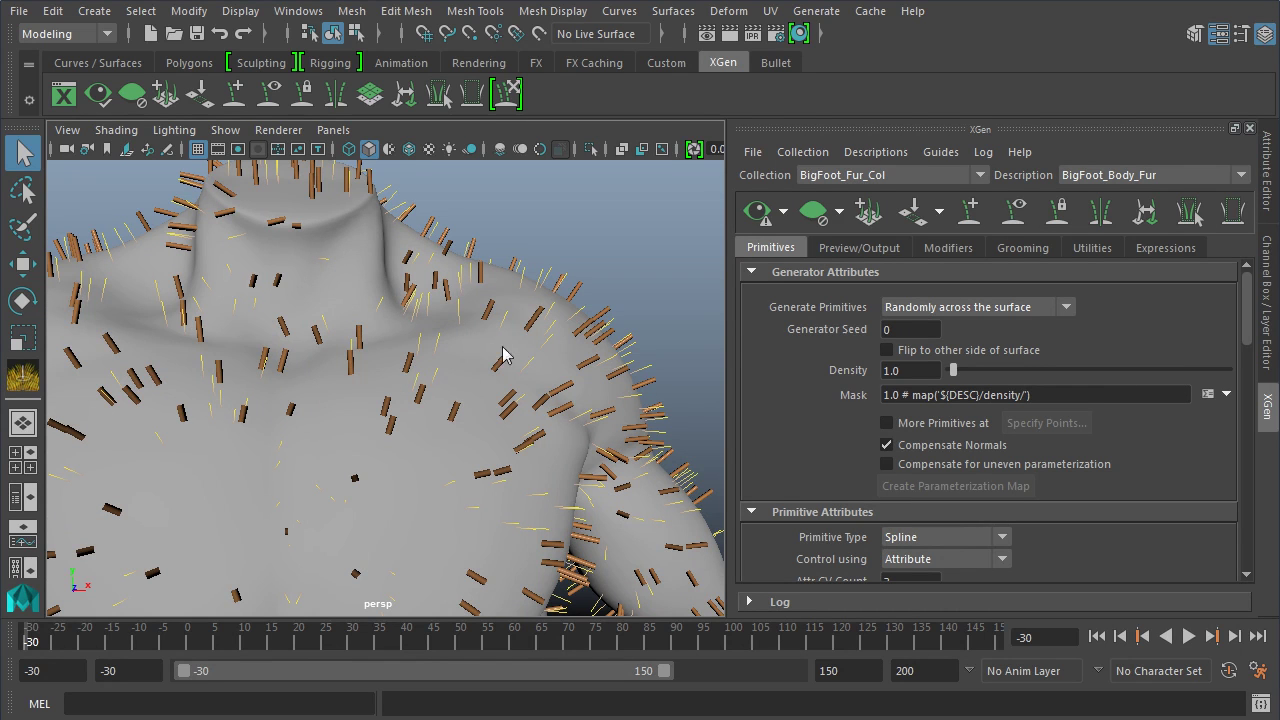
pyautogui.keyDown('alt'); pyautogui.moveTo(530, 376); pyautogui.dragTo(482, 385); pyautogui.keyUp('alt')
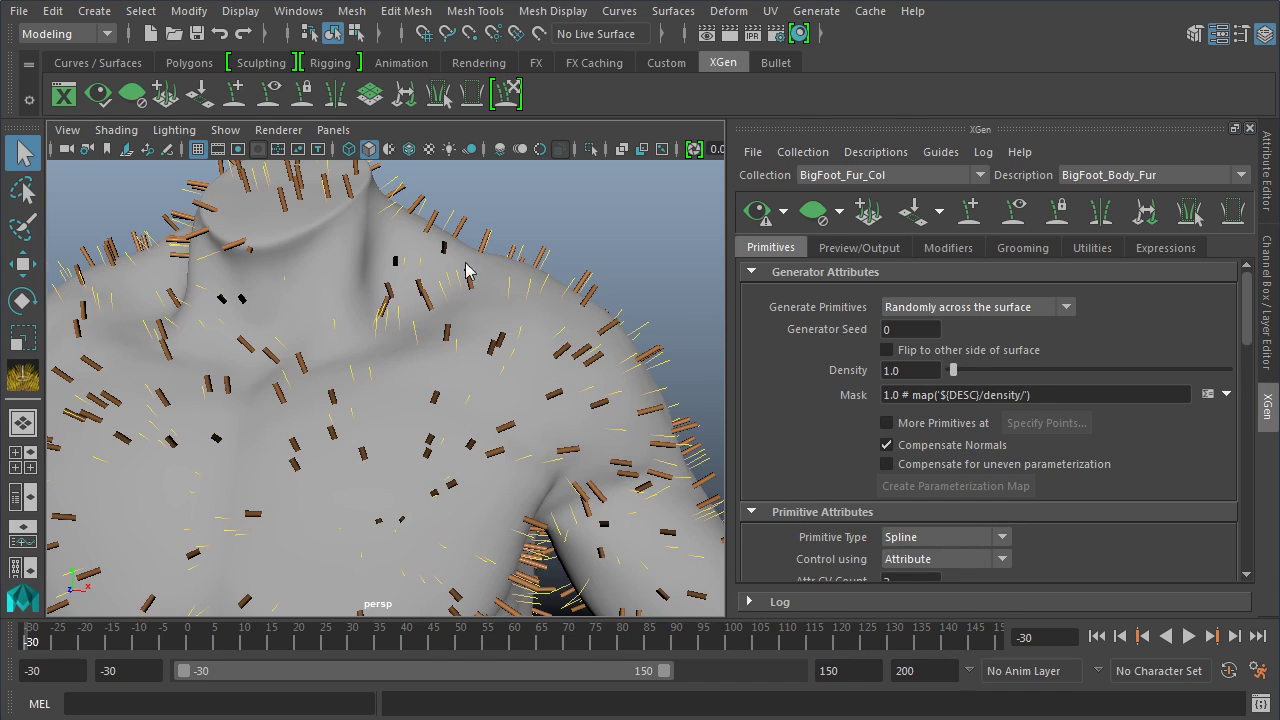
pyautogui.keyDown('alt'); pyautogui.moveTo(466, 269); pyautogui.dragTo(511, 314); pyautogui.keyUp('alt')
pyautogui.keyDown('alt'); pyautogui.moveTo(380, 312); pyautogui.dragTo(471, 320); pyautogui.keyUp('alt')
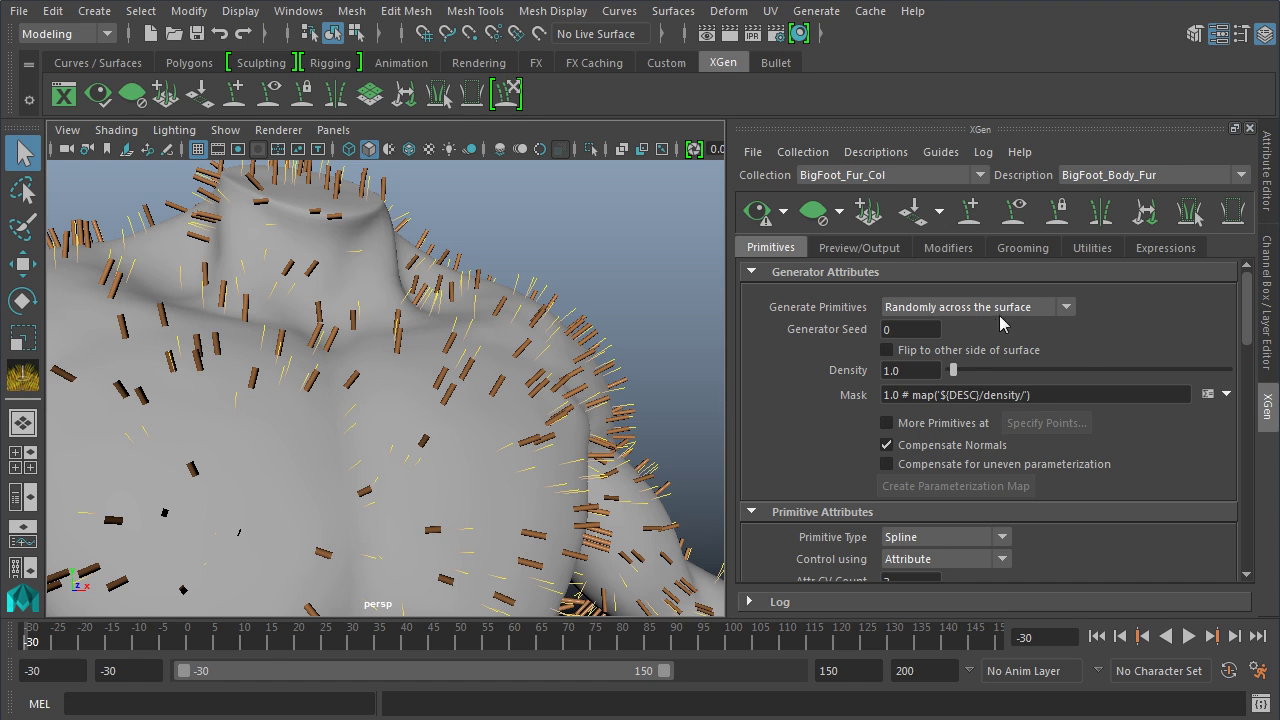
# Review the description's generator options and its primitive type and control settings.
pyautogui.click(1075, 312)
pyautogui.click(1153, 300)
pyautogui.moveTo(1254, 336); pyautogui.dragTo(1250, 376)
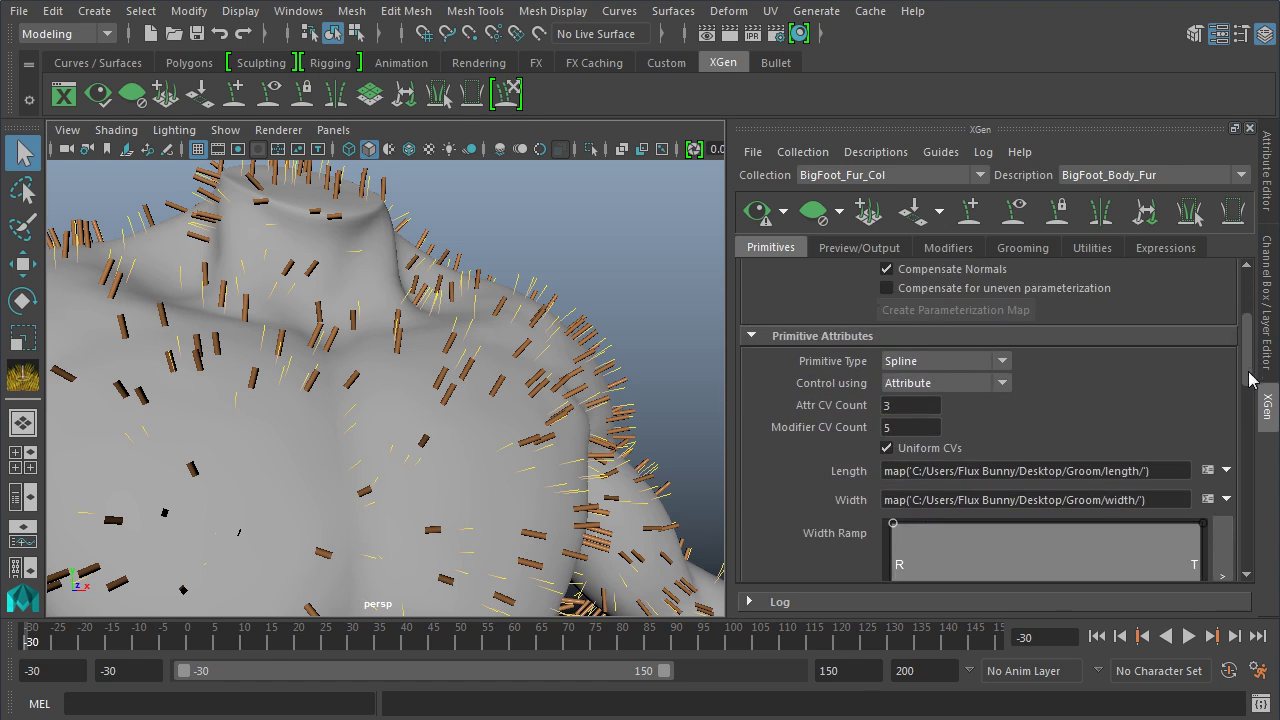
pyautogui.click(1001, 360)
pyautogui.click(964, 383)
pyautogui.moveTo(1243, 382); pyautogui.dragTo(1247, 391)
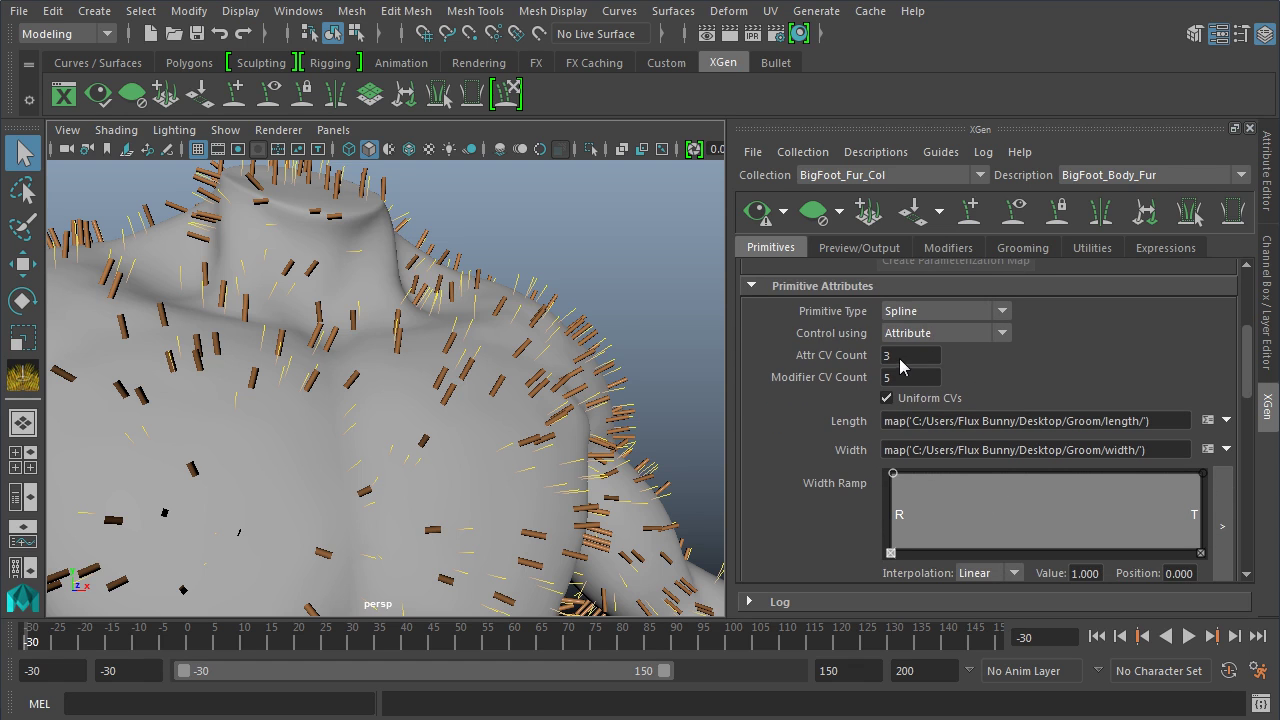
# Examine the primitive CV counts, width ramp, tilt and bend maps, displacement and culling settings of the body fur.
pyautogui.click(895, 377)
pyautogui.moveTo(1247, 368); pyautogui.dragTo(1245, 412)
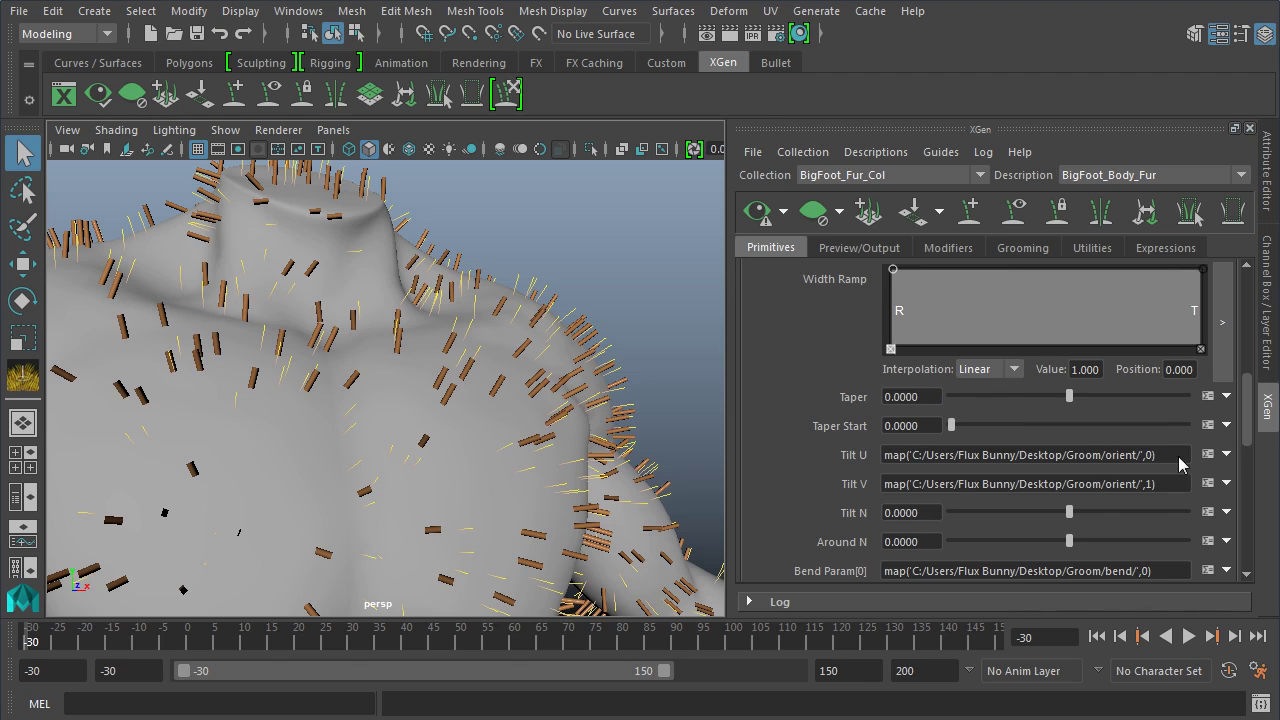
pyautogui.scroll(-1, 1246, 438)
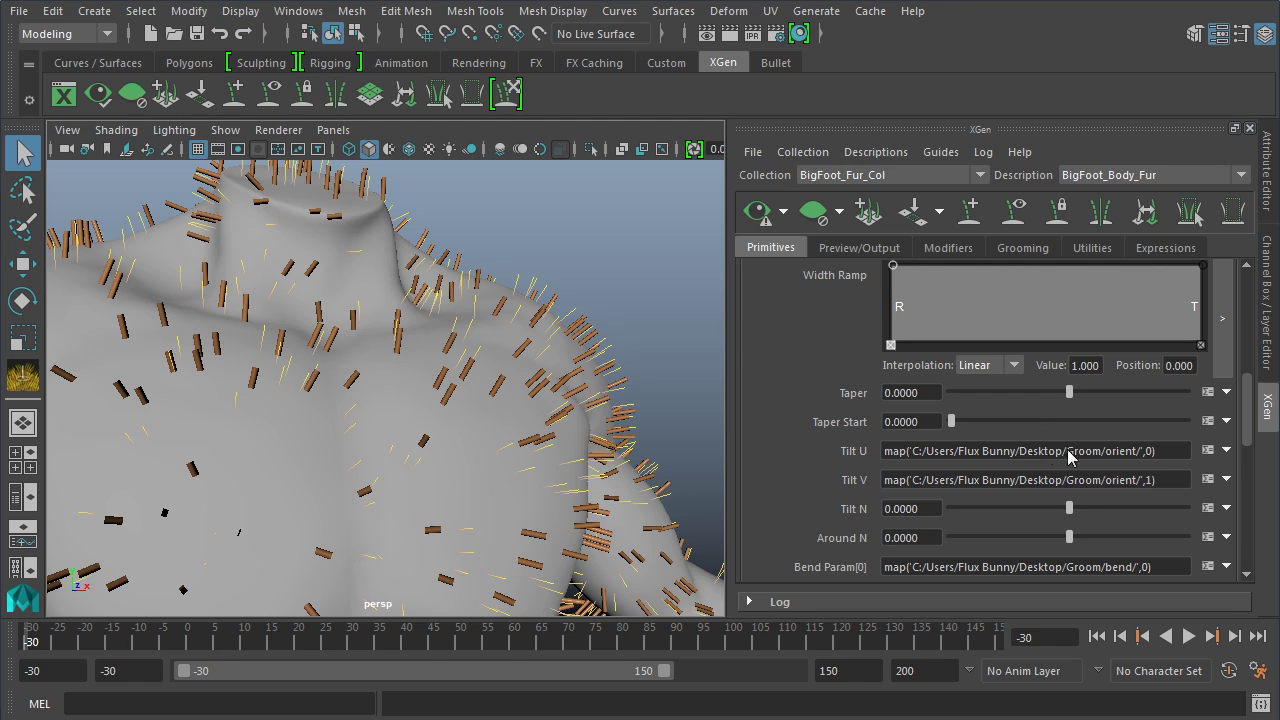
pyautogui.moveTo(1066, 451); pyautogui.dragTo(1101, 455)
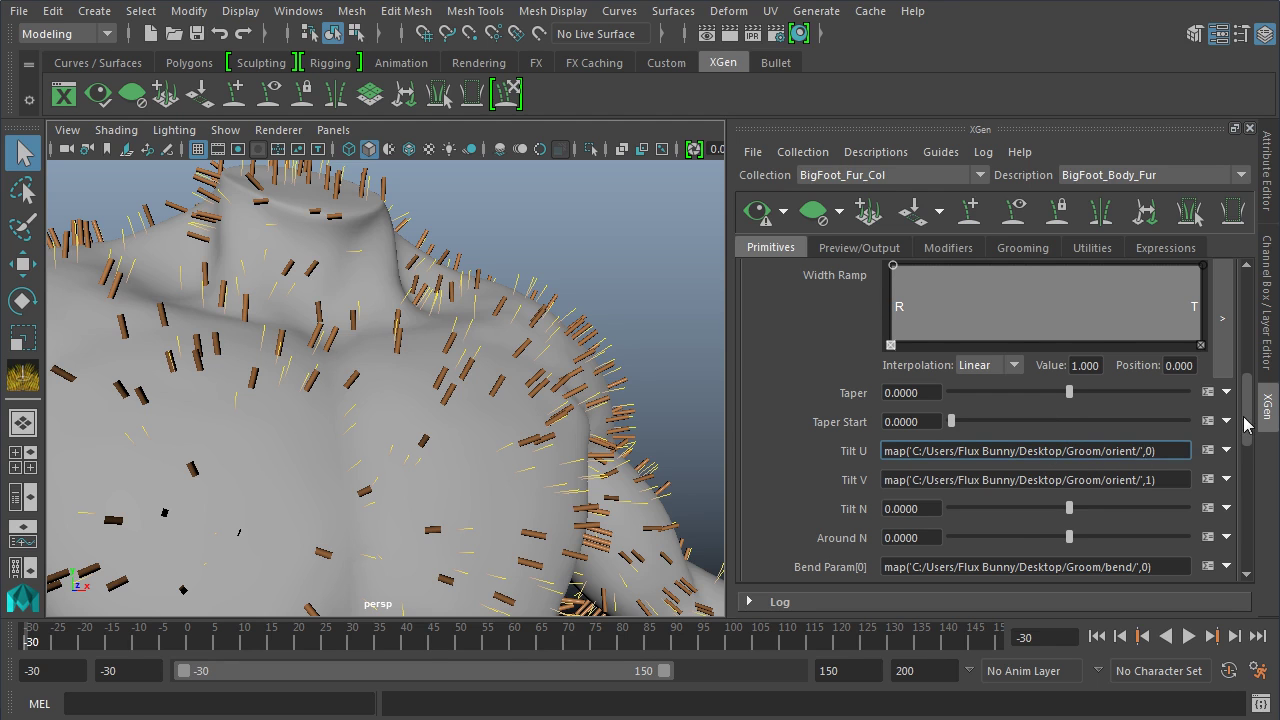
pyautogui.moveTo(1249, 419); pyautogui.dragTo(1248, 442)
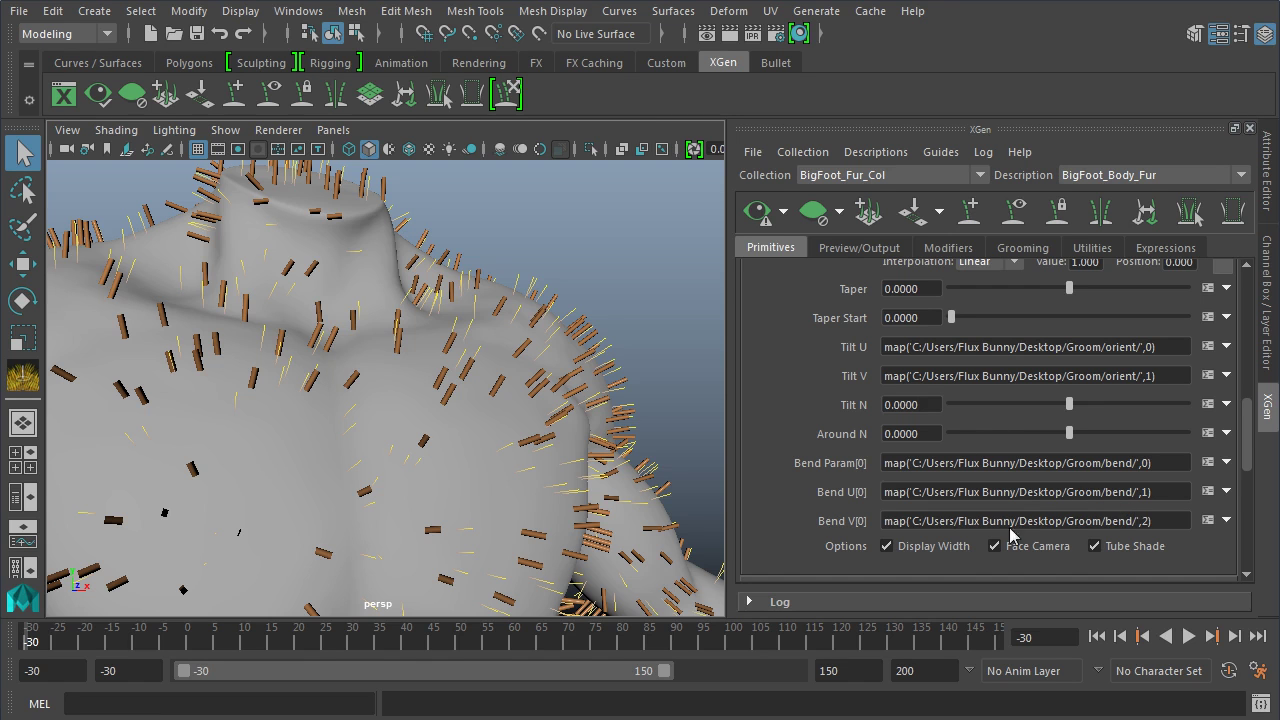
pyautogui.moveTo(1246, 463); pyautogui.dragTo(1248, 516)
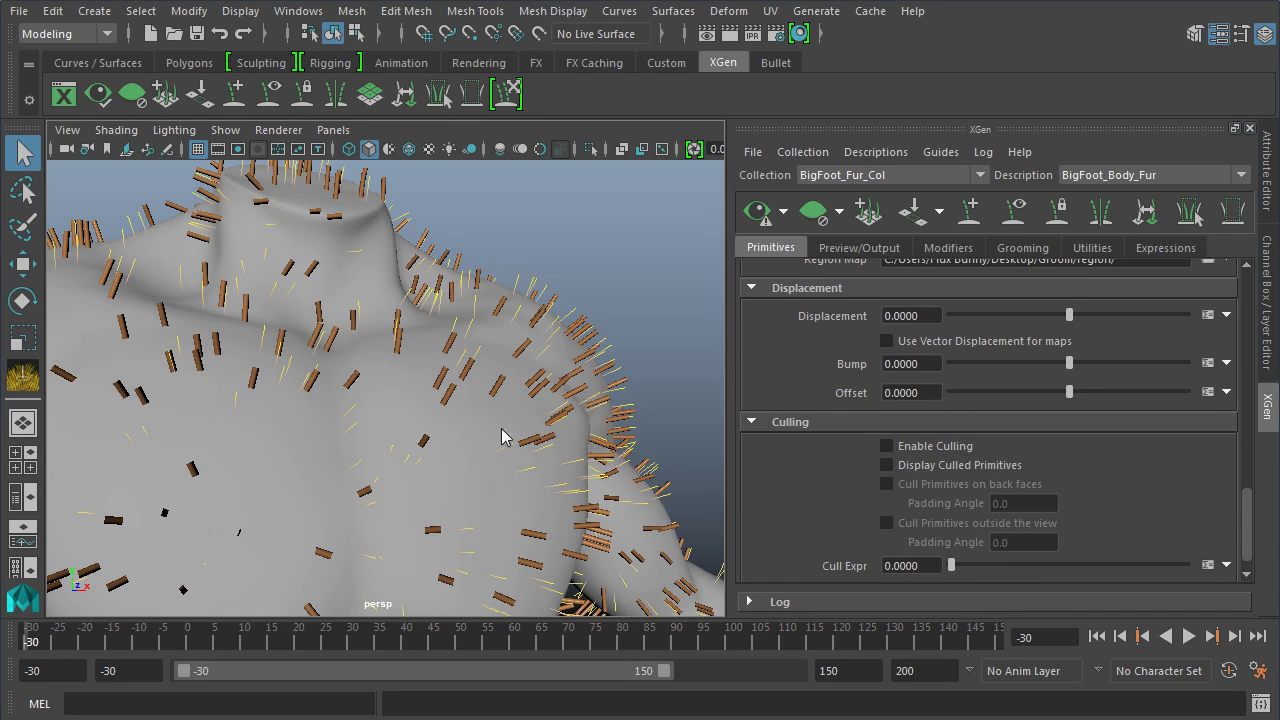
pyautogui.moveTo(1252, 524); pyautogui.dragTo(1243, 291)
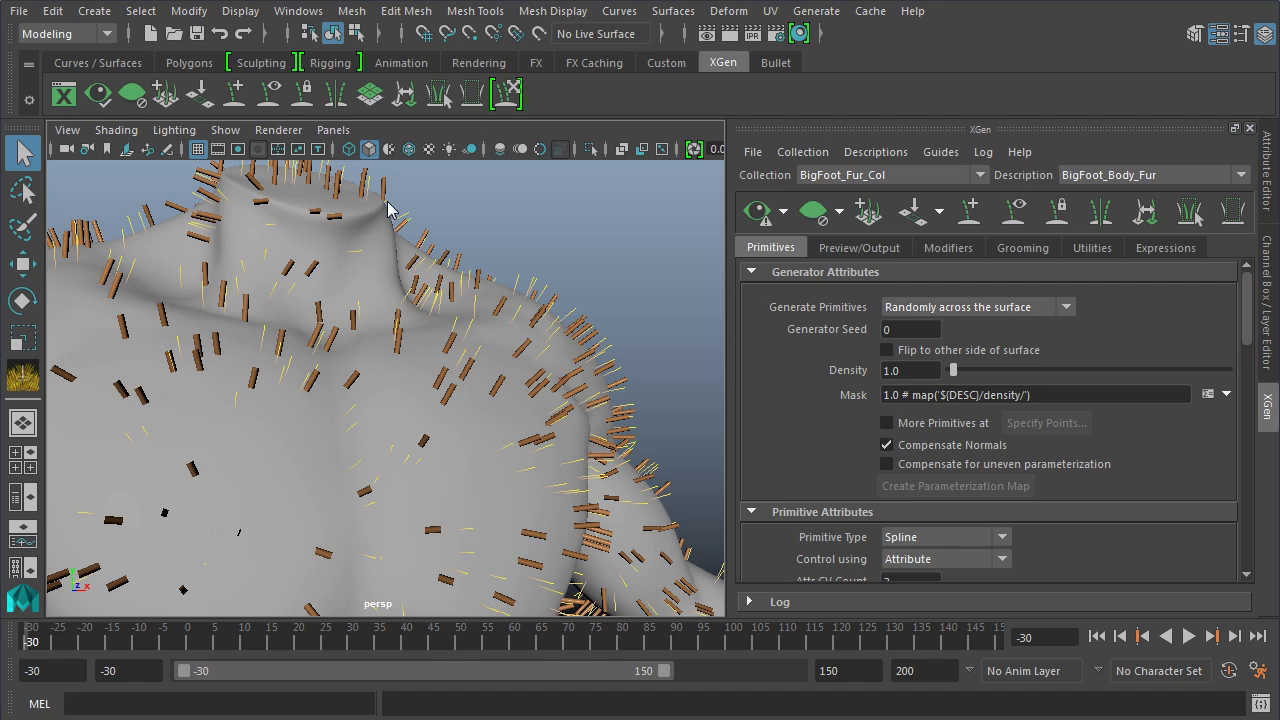
# Review the preview percent and primitive limit, and the output operation and renderer settings of the body fur.
pyautogui.click(858, 249)
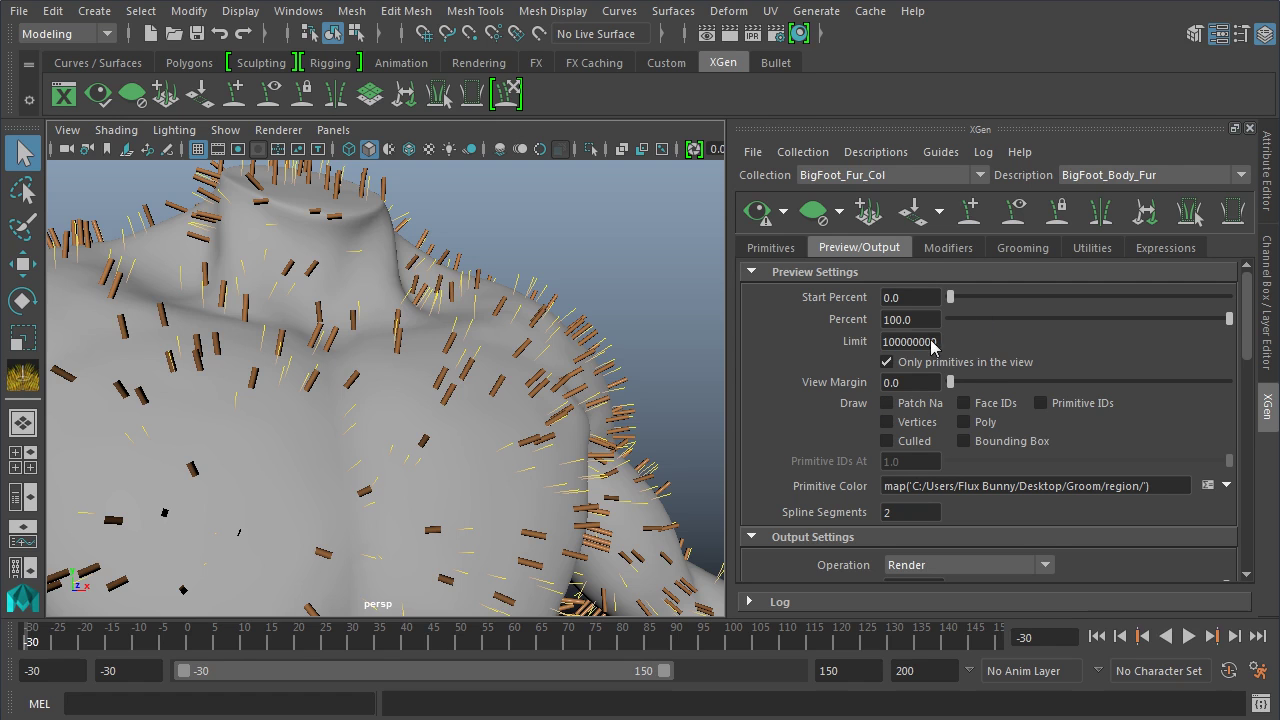
pyautogui.doubleClick(938, 342)
pyautogui.click(904, 319)
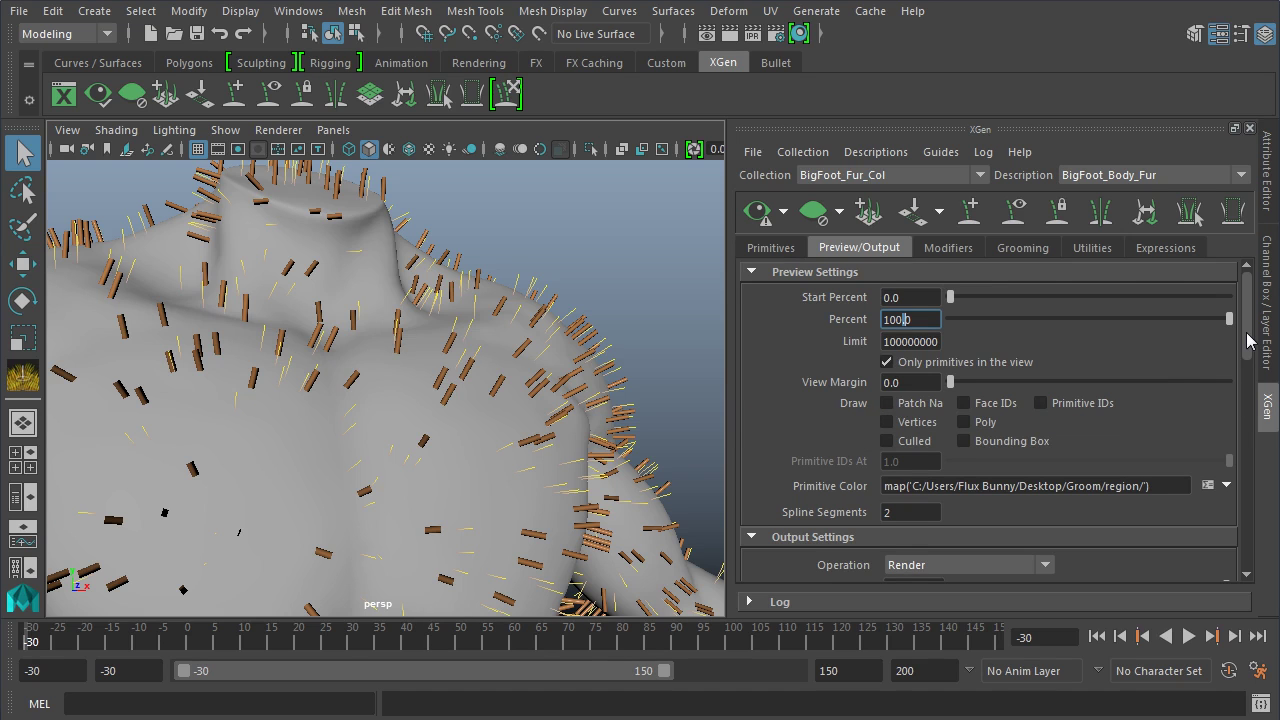
pyautogui.moveTo(1247, 340); pyautogui.dragTo(1247, 388)
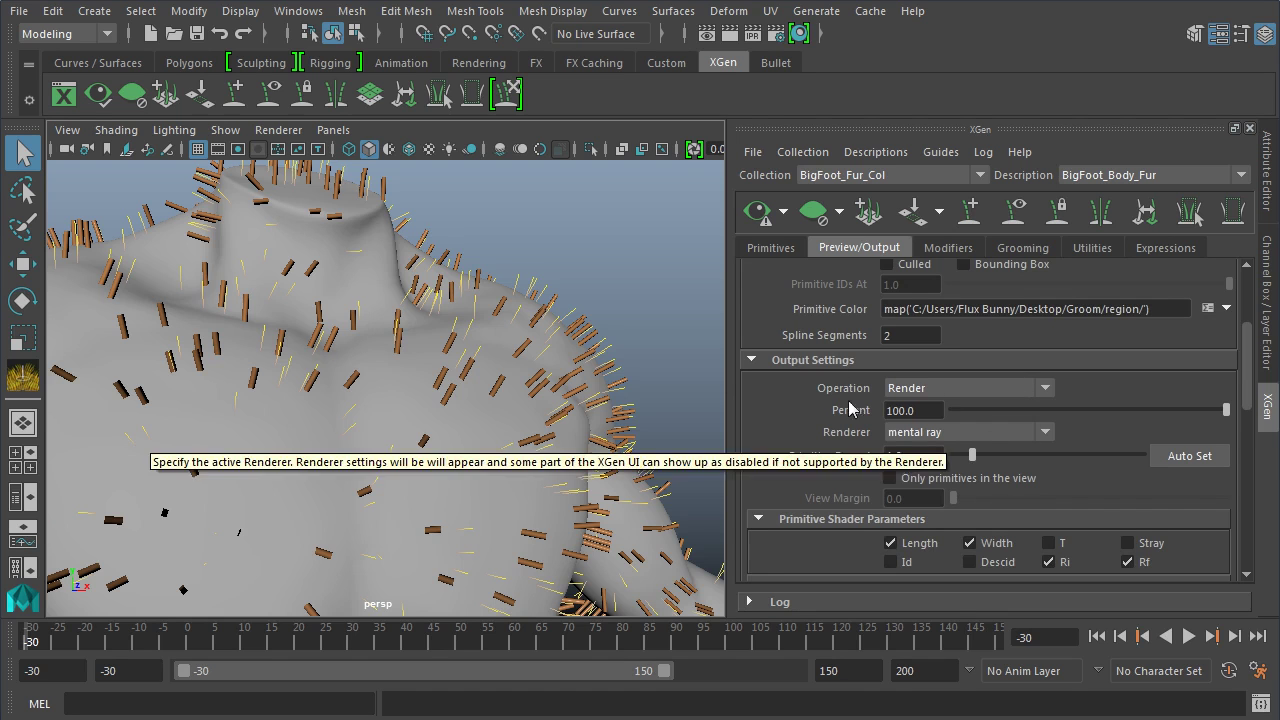
pyautogui.moveTo(1246, 406); pyautogui.dragTo(1245, 300)
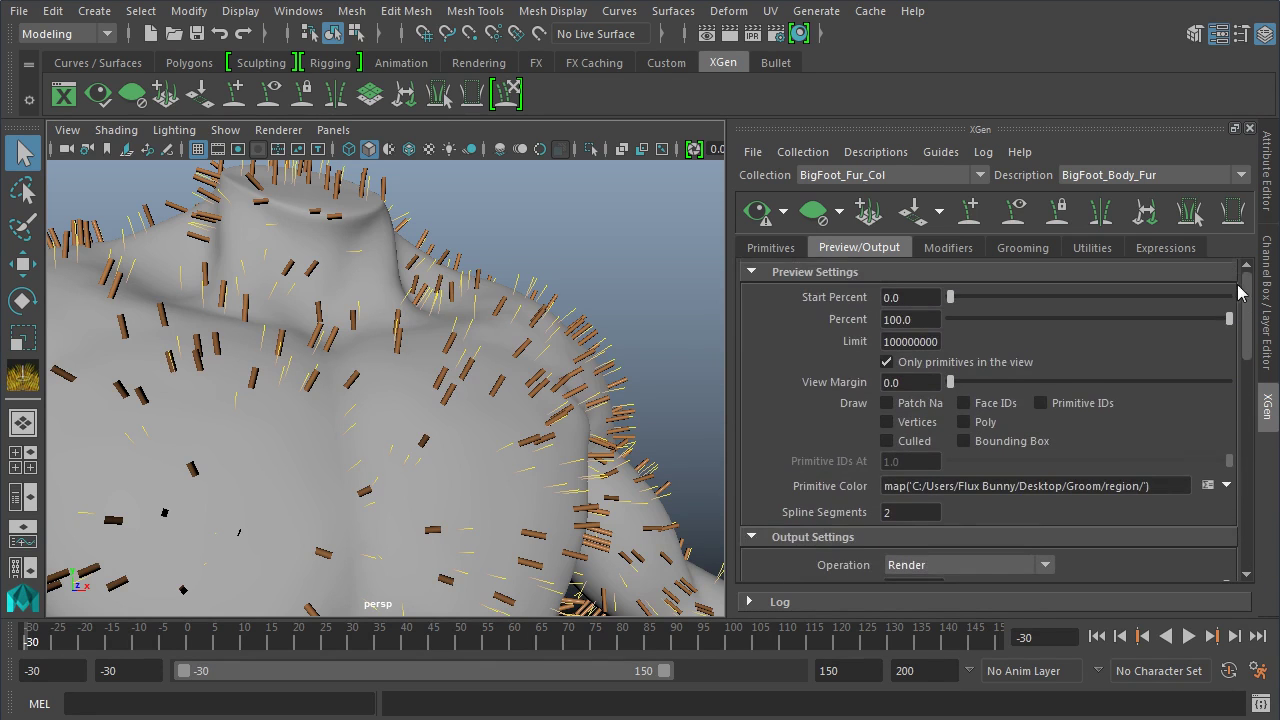
# Check the fur's modifier list and review the available grooming brushes, edit operations and groom settings.
pyautogui.click(949, 250)
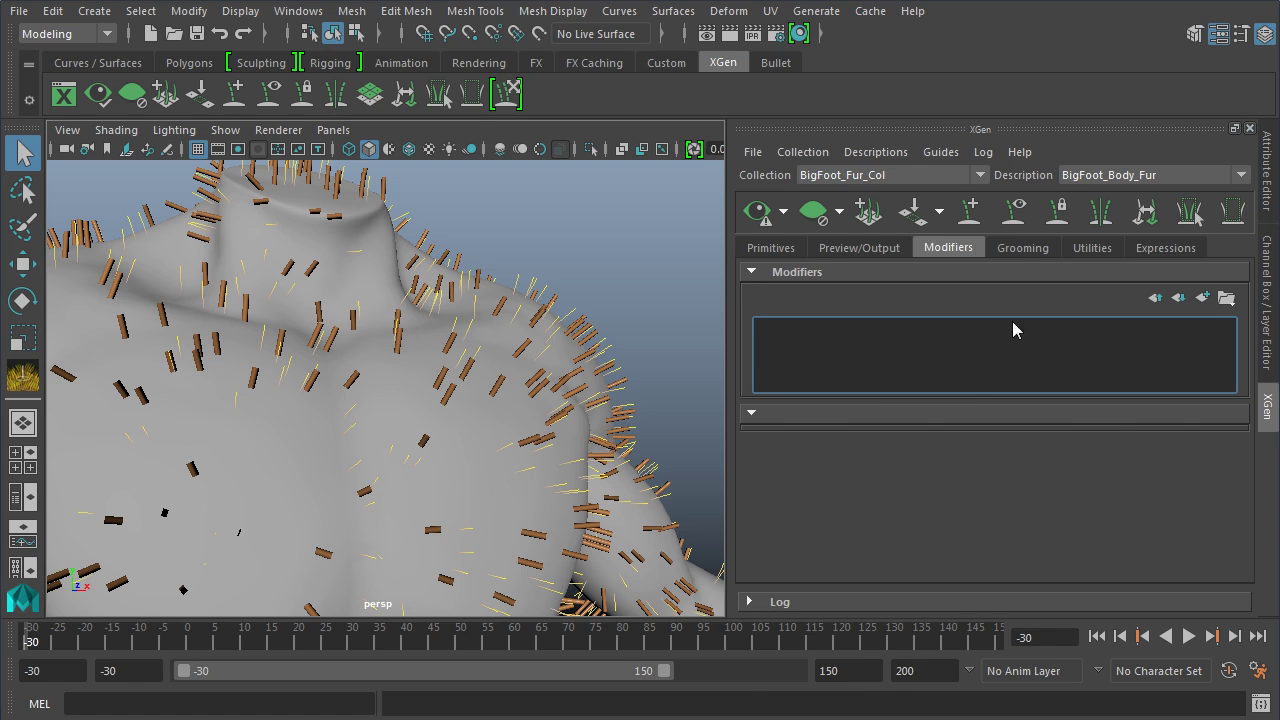
pyautogui.click(1023, 250)
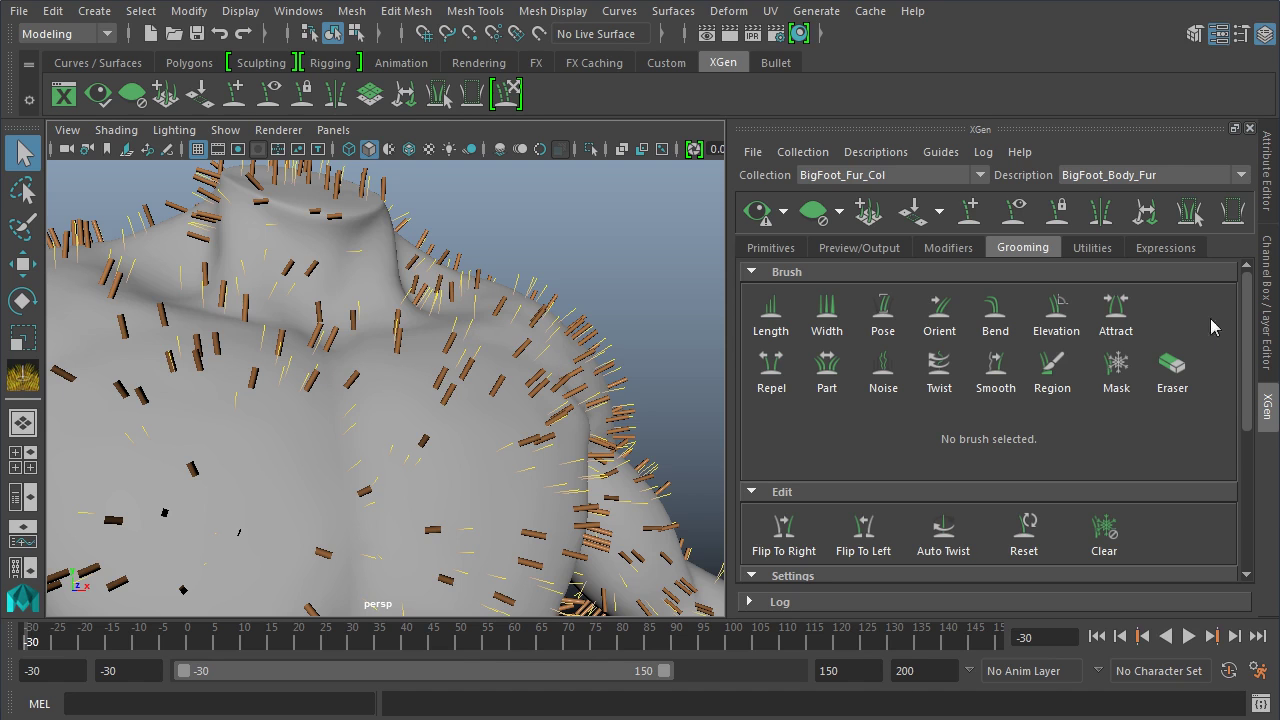
pyautogui.scroll(-3, 1240, 366)
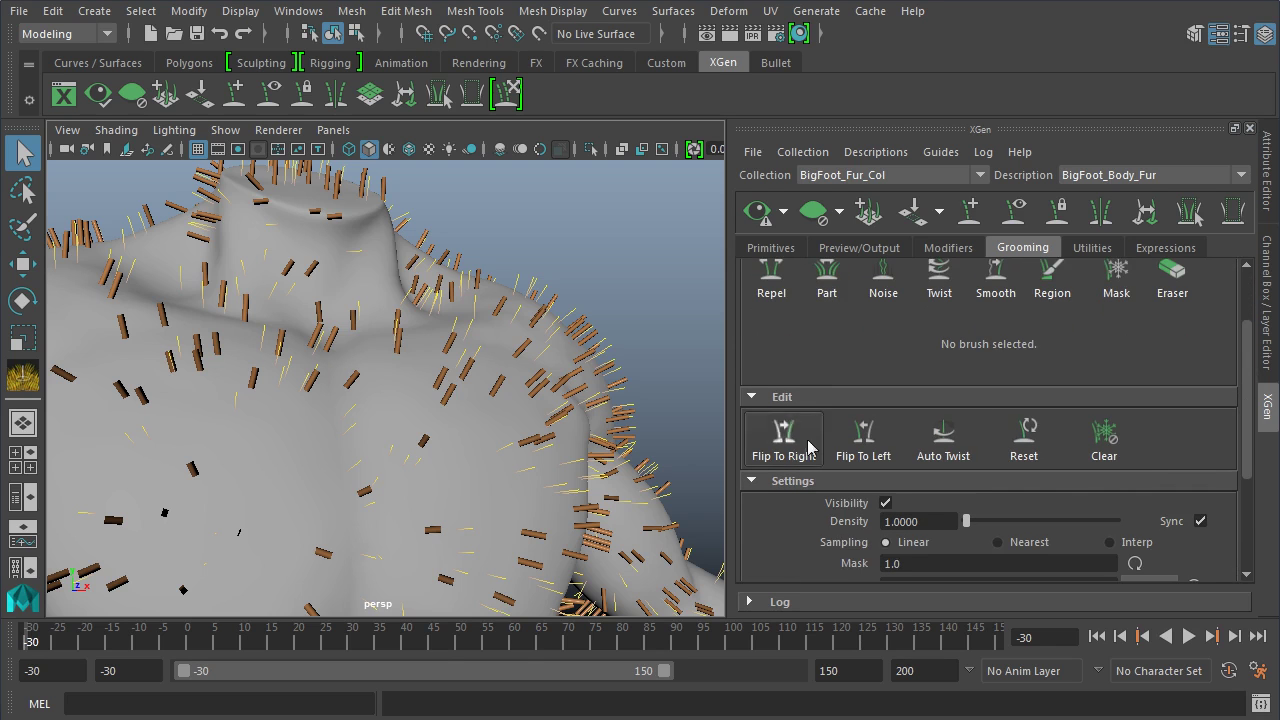
pyautogui.scroll(-5, 1245, 400)
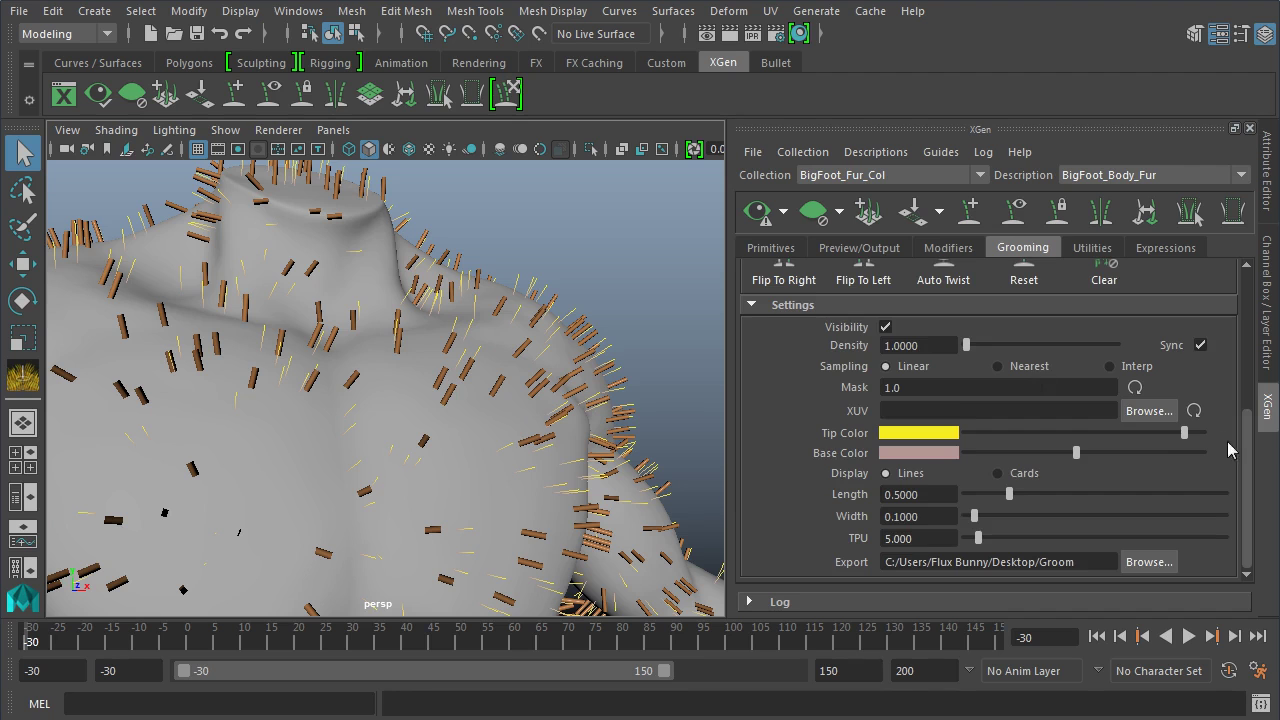
pyautogui.moveTo(1243, 463); pyautogui.dragTo(1247, 314)
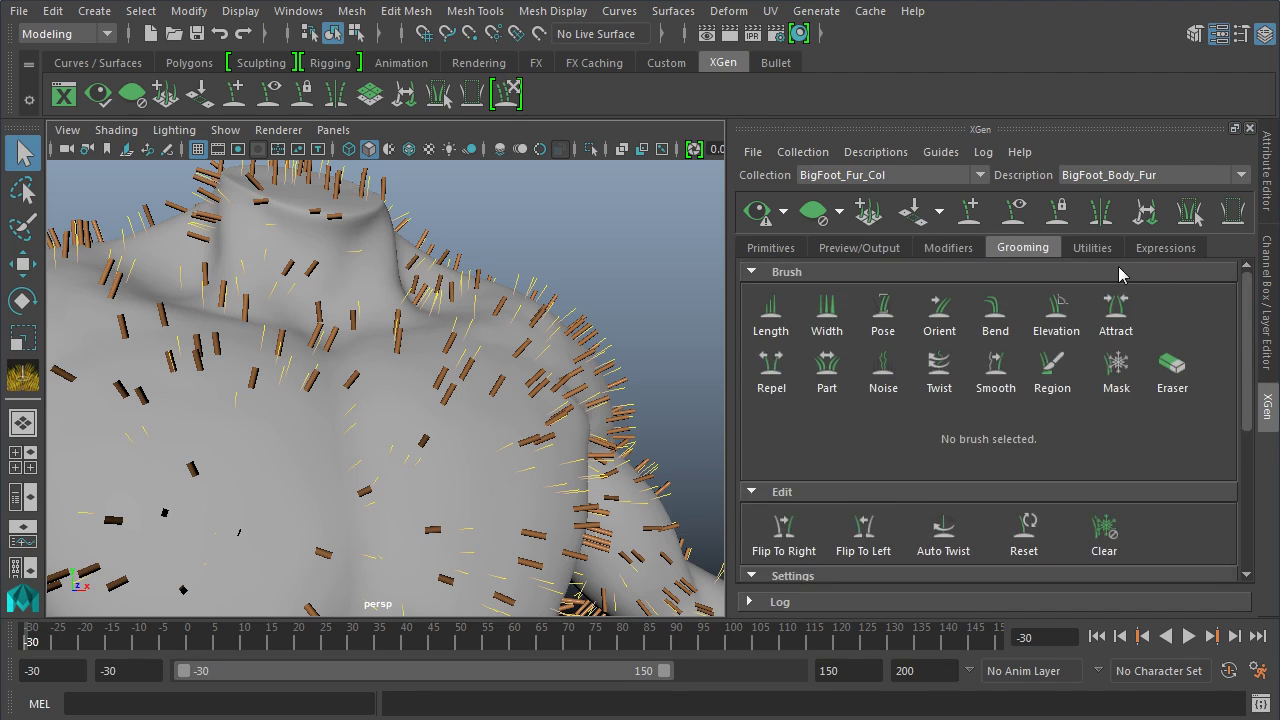
# Look over the full set of XGen guide utilities and the expression options, and return to the grooming brushes.
pyautogui.click(1094, 248)
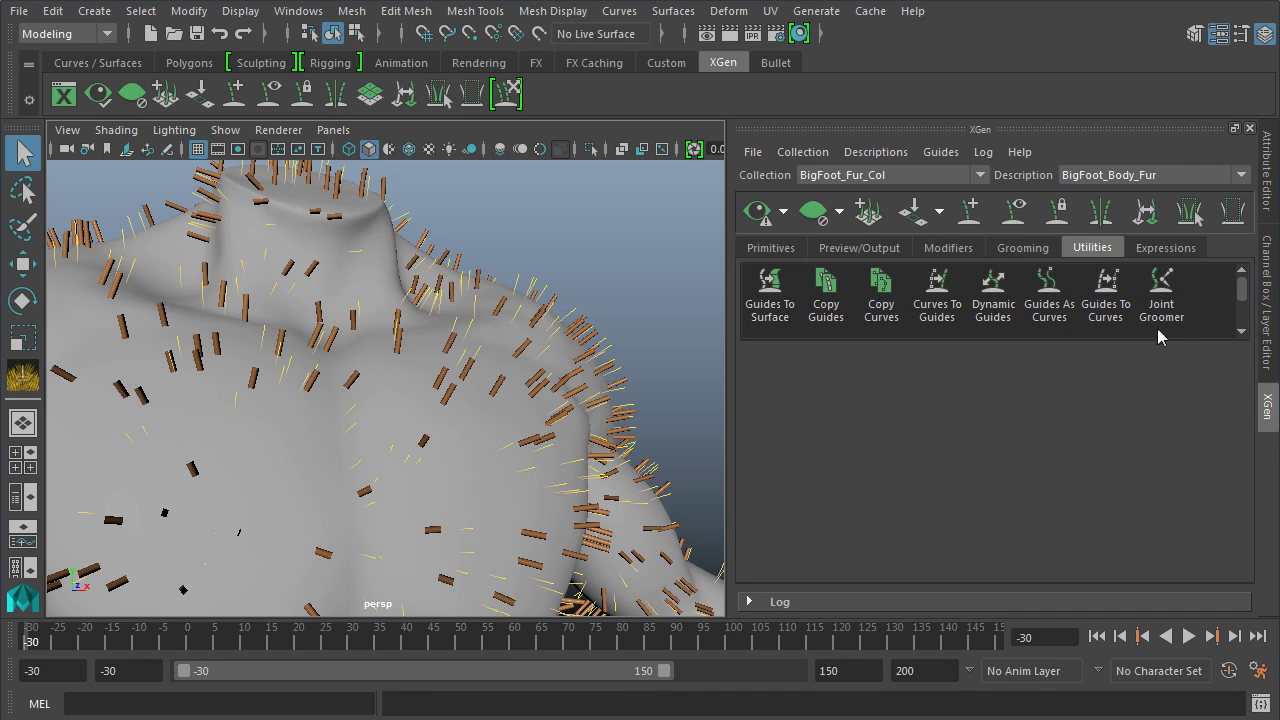
pyautogui.moveTo(1221, 342); pyautogui.dragTo(1201, 505)
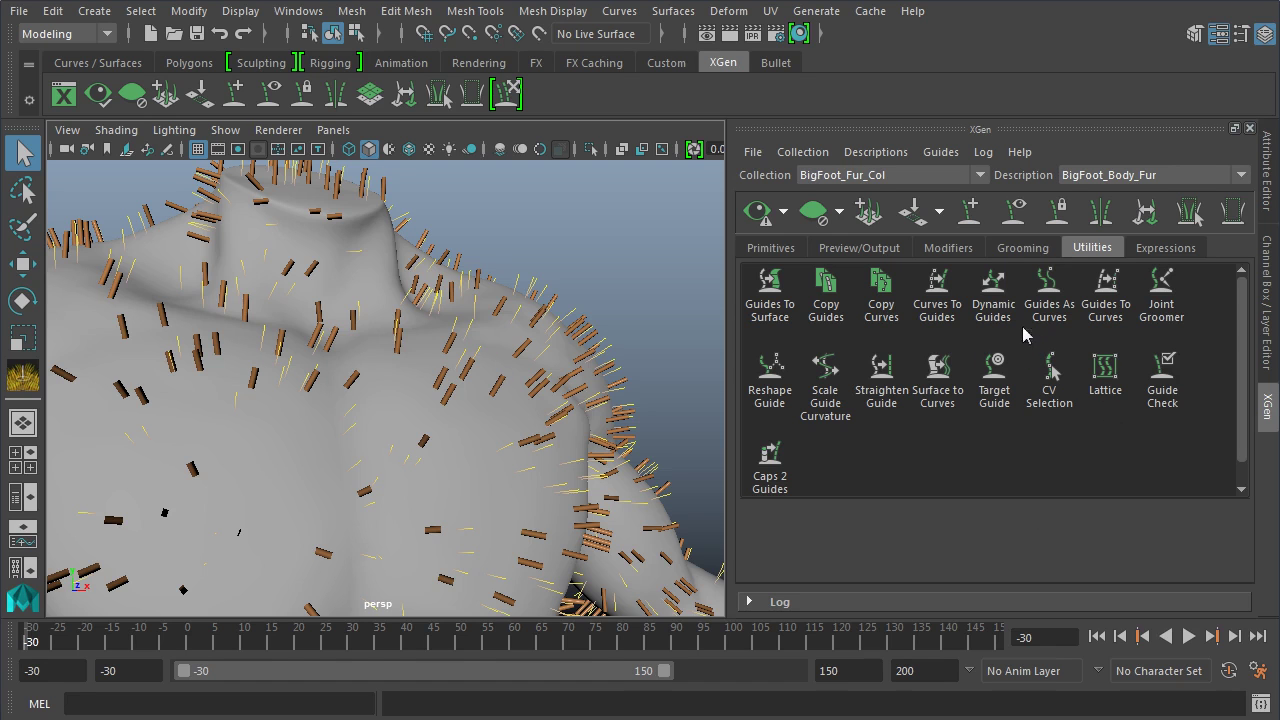
pyautogui.click(1024, 250)
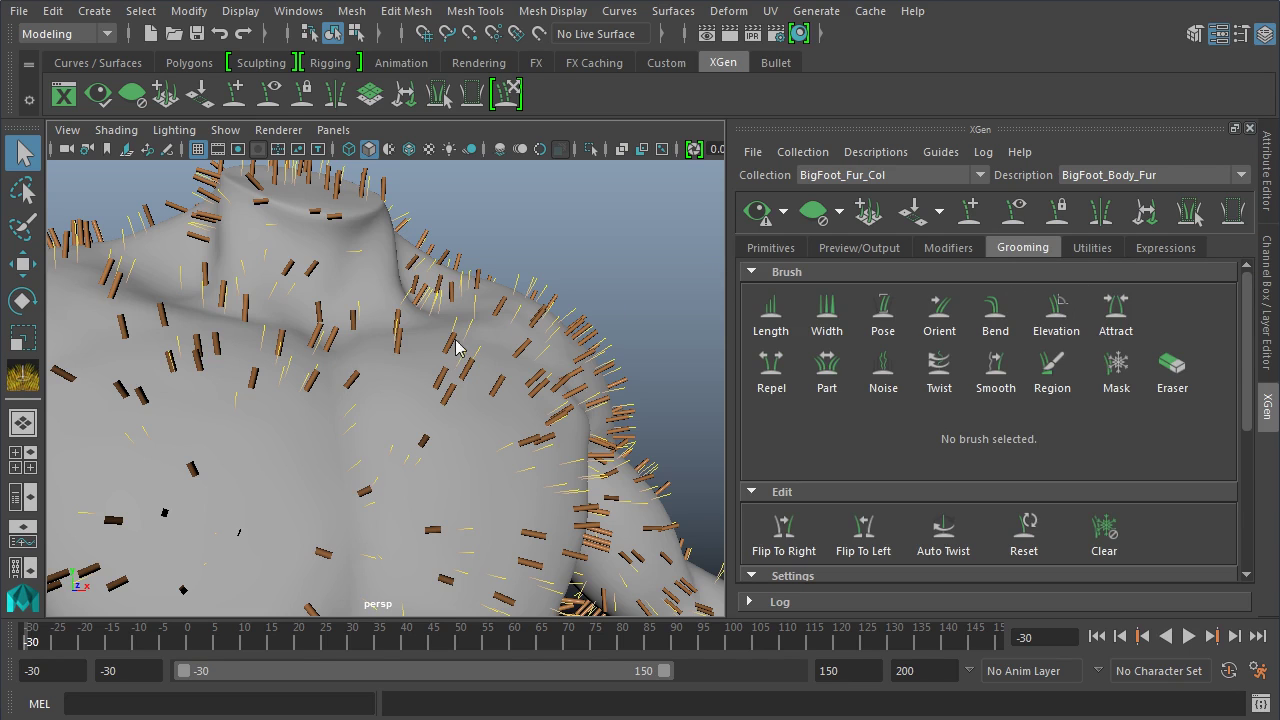
pyautogui.click(1101, 250)
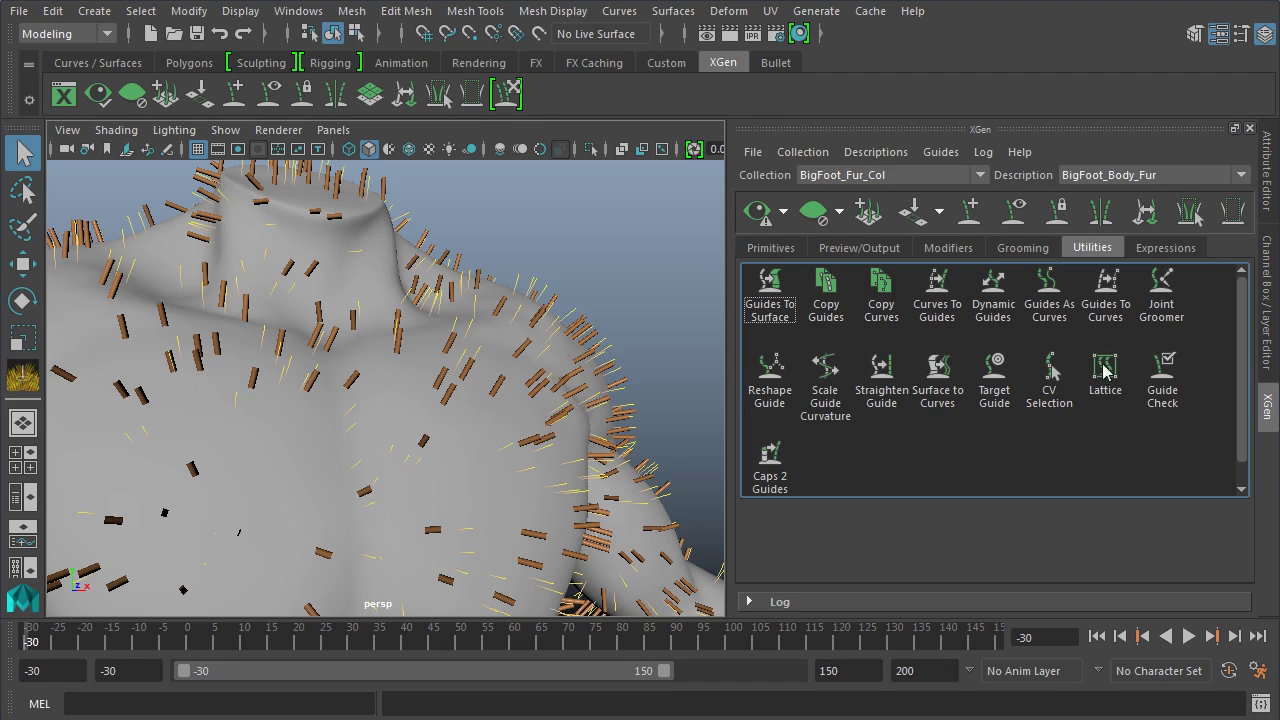
pyautogui.click(1146, 253)
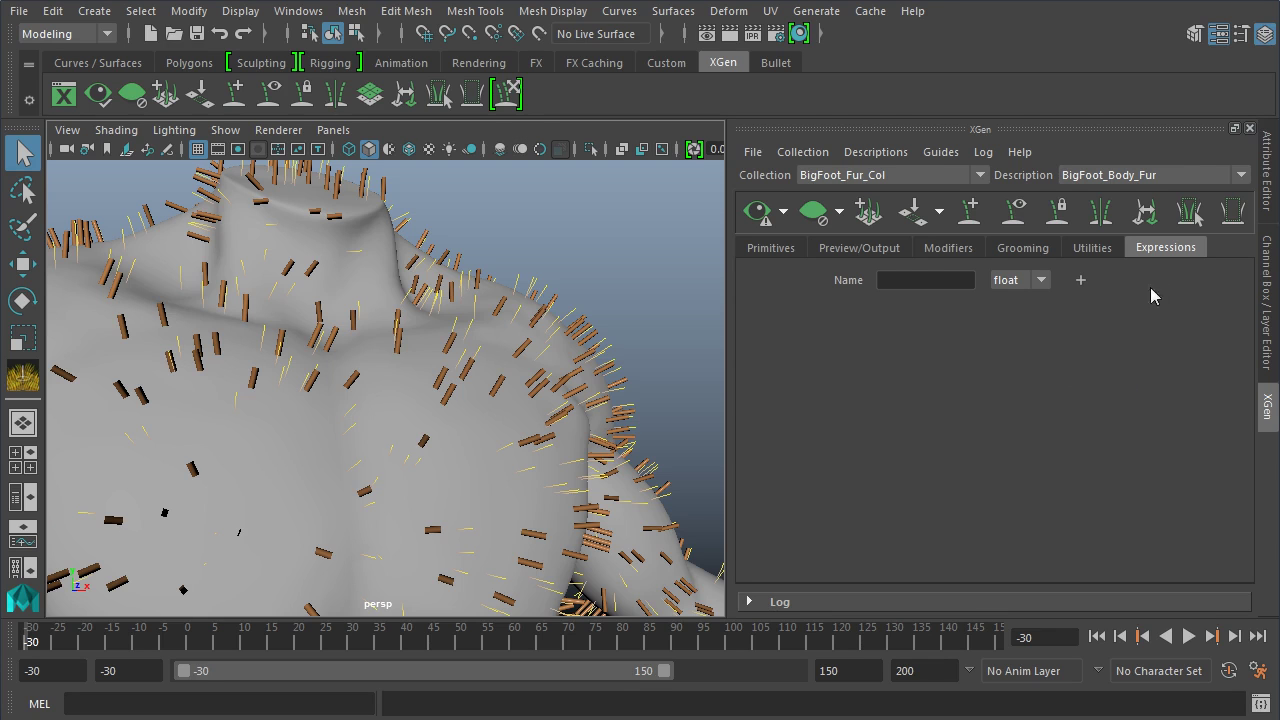
pyautogui.click(1018, 252)
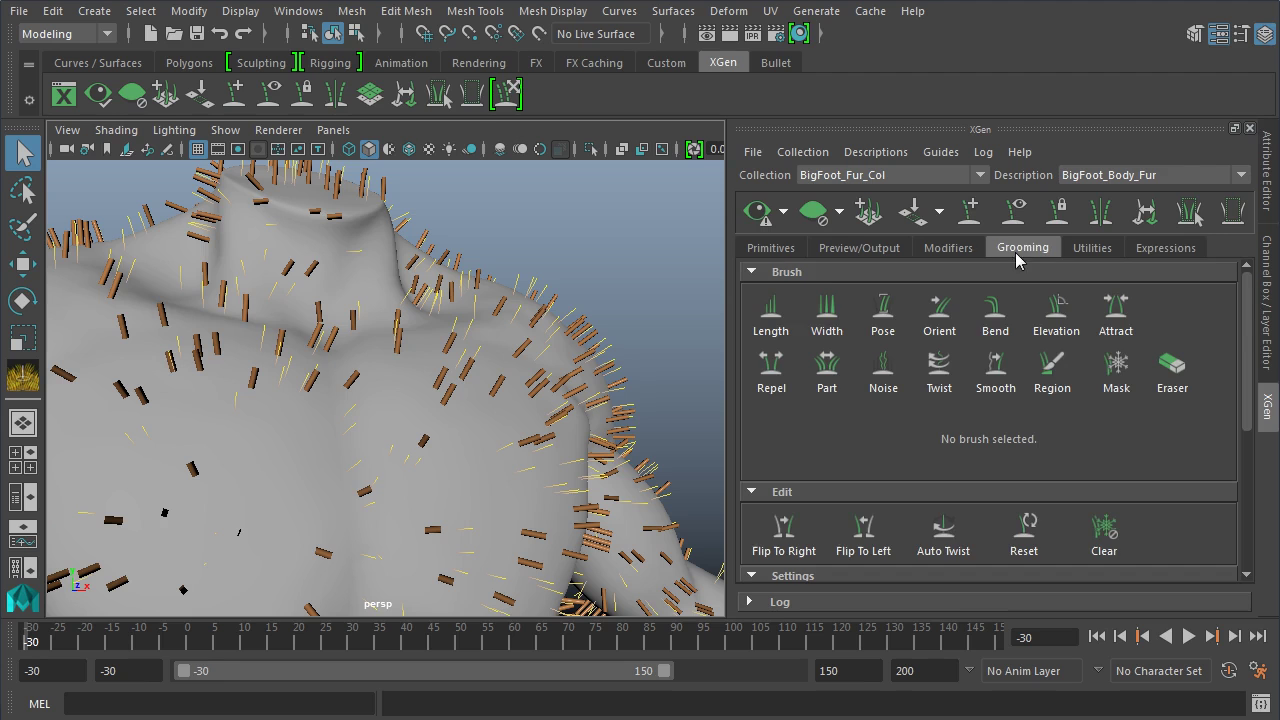
# Clear the XGen fur preview and regenerate it for an adjusted view of the neck and shoulders.
pyautogui.click(810, 213)
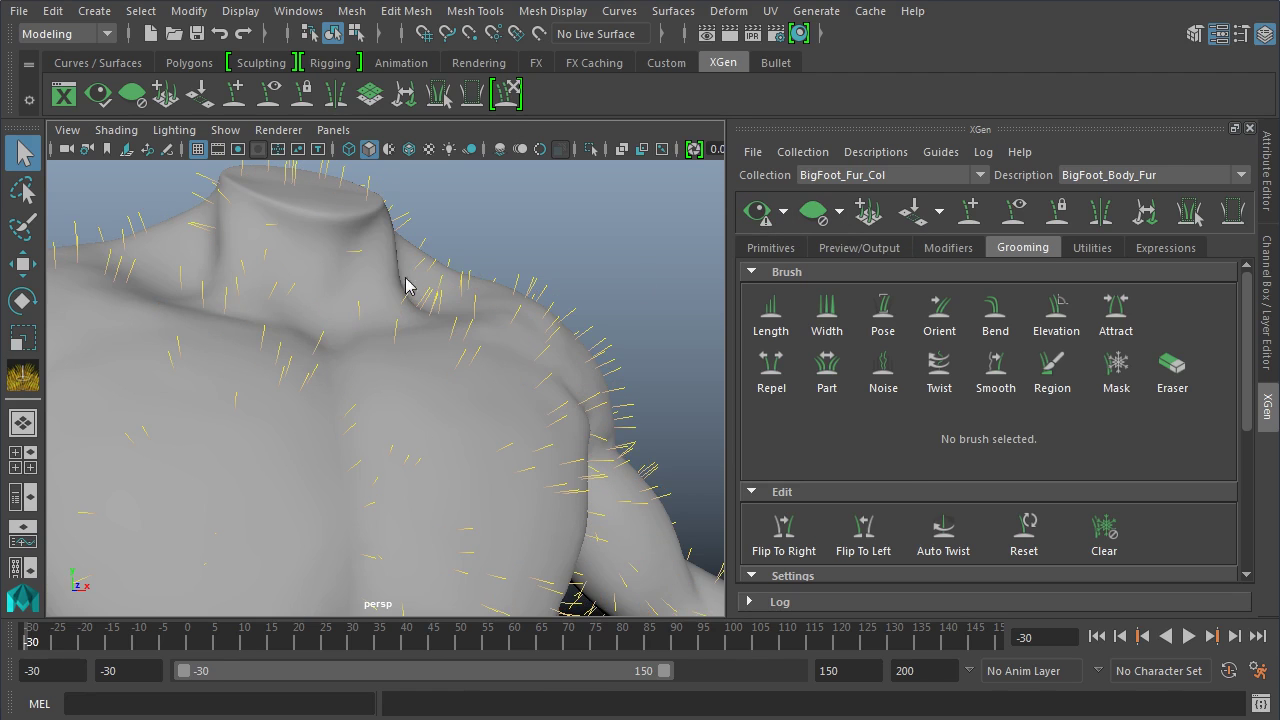
pyautogui.keyDown('alt'); pyautogui.moveTo(546, 346); pyautogui.dragTo(529, 357); pyautogui.keyUp('alt')
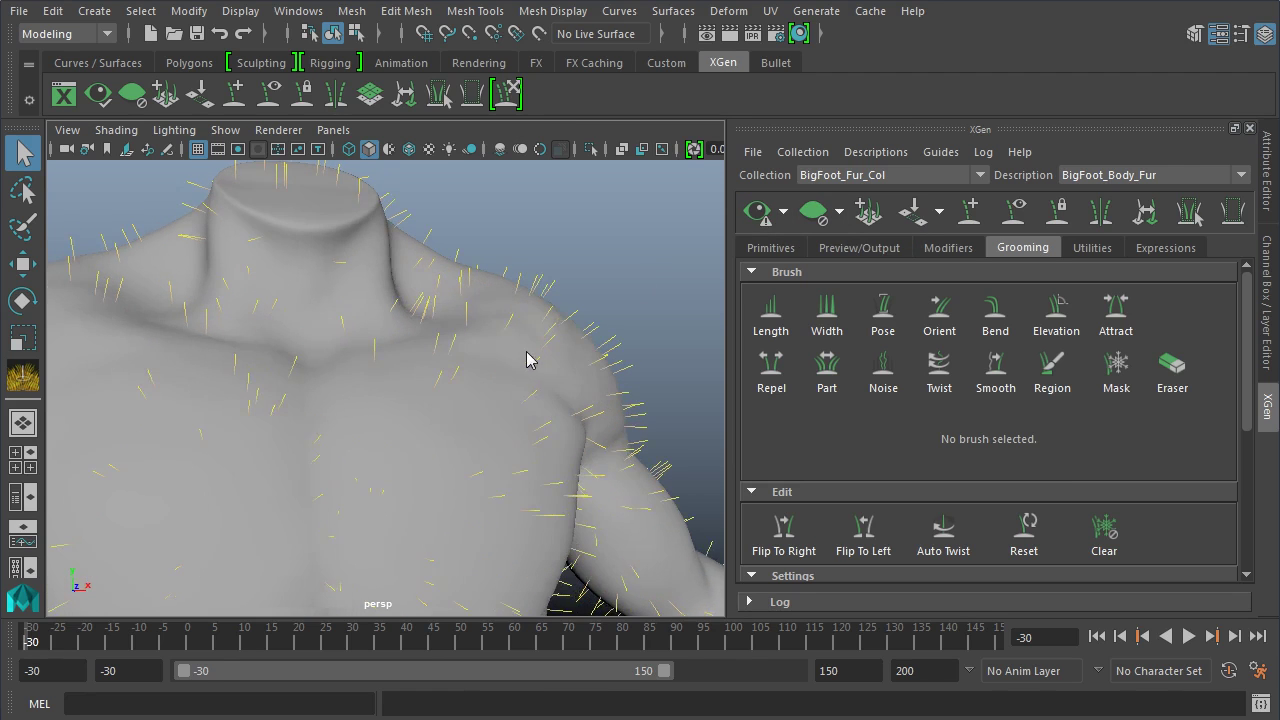
pyautogui.keyDown('alt'); pyautogui.moveTo(503, 309); pyautogui.dragTo(466, 306); pyautogui.keyUp('alt')
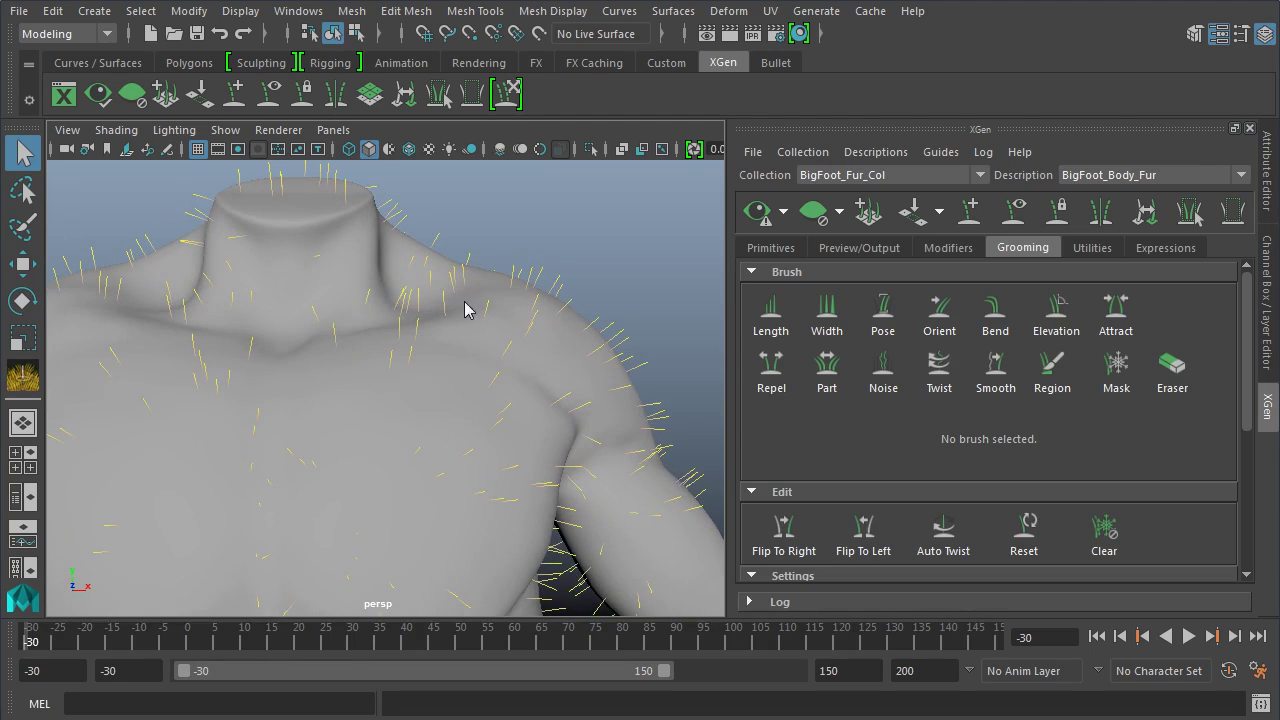
pyautogui.click(757, 212)
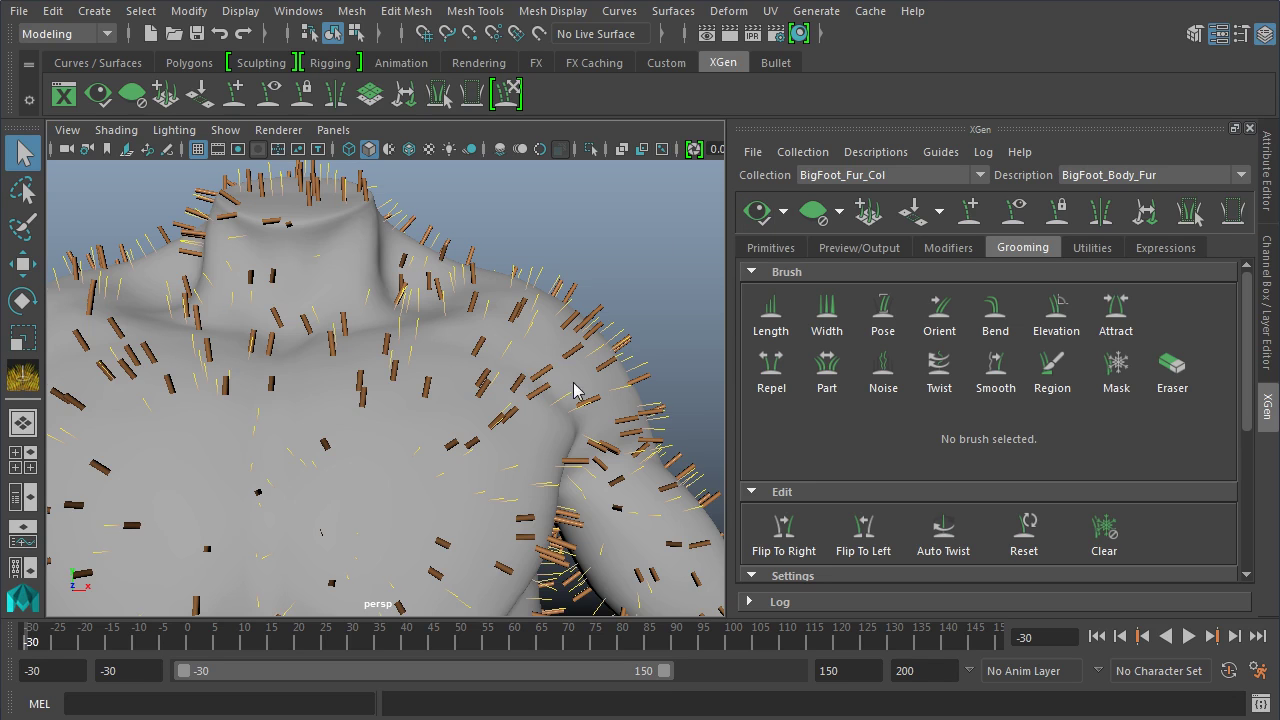
pyautogui.keyDown('alt'); pyautogui.moveTo(574, 389); pyautogui.dragTo(500, 334); pyautogui.keyUp('alt')
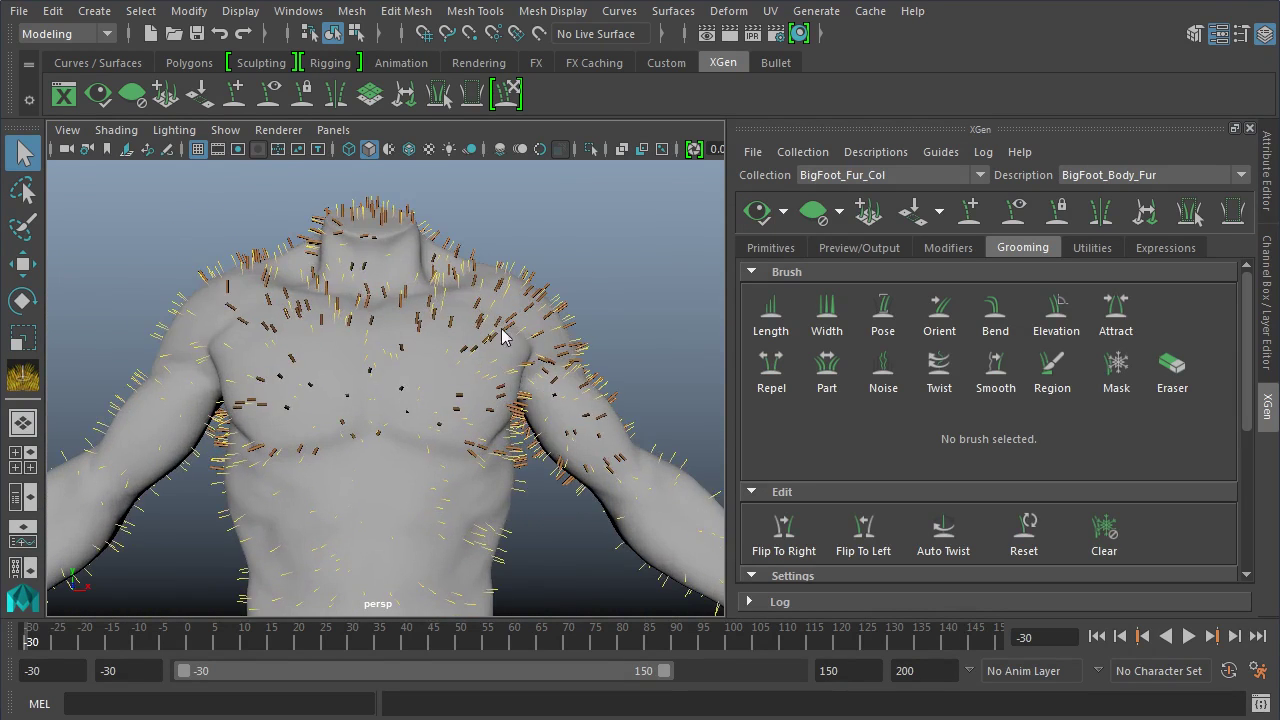
# Regenerate the XGen fur preview for a wider view and inspect the chest, shoulders and arms from several angles.
pyautogui.keyDown('alt'); pyautogui.moveTo(463, 374); pyautogui.dragTo(549, 397); pyautogui.keyUp('alt')
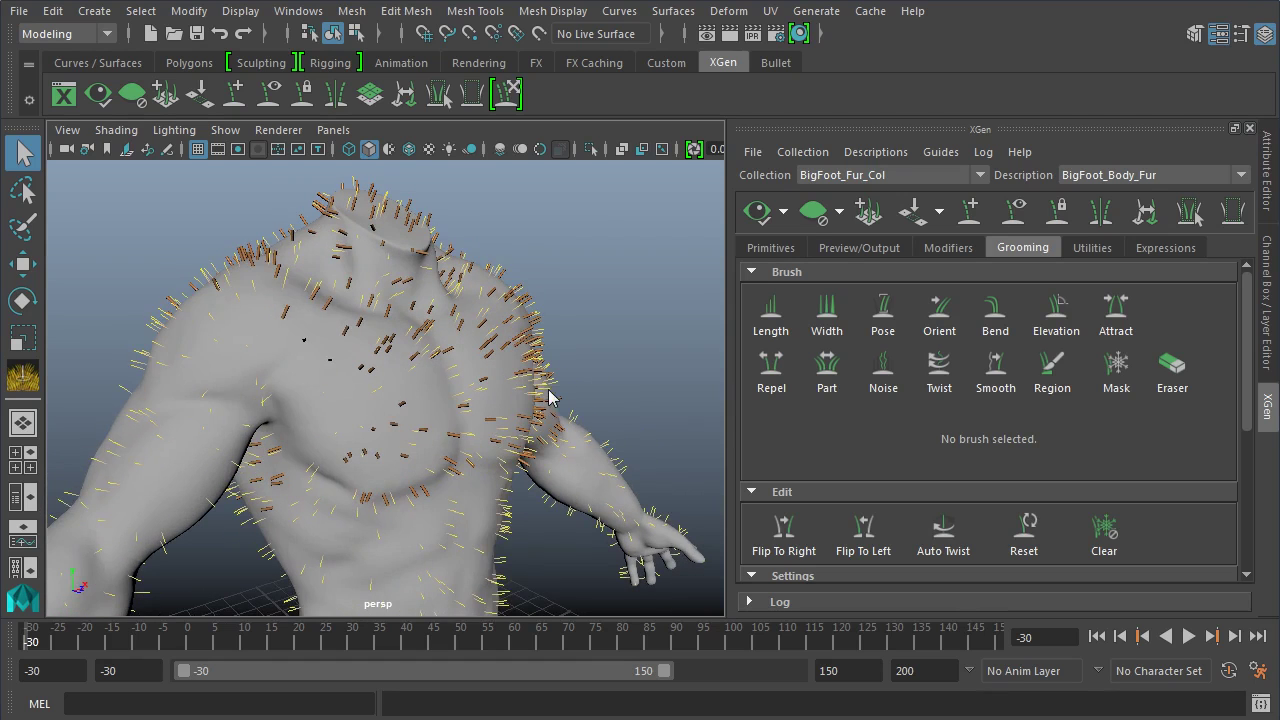
pyautogui.click(757, 210)
pyautogui.scroll(-5, 463, 543)
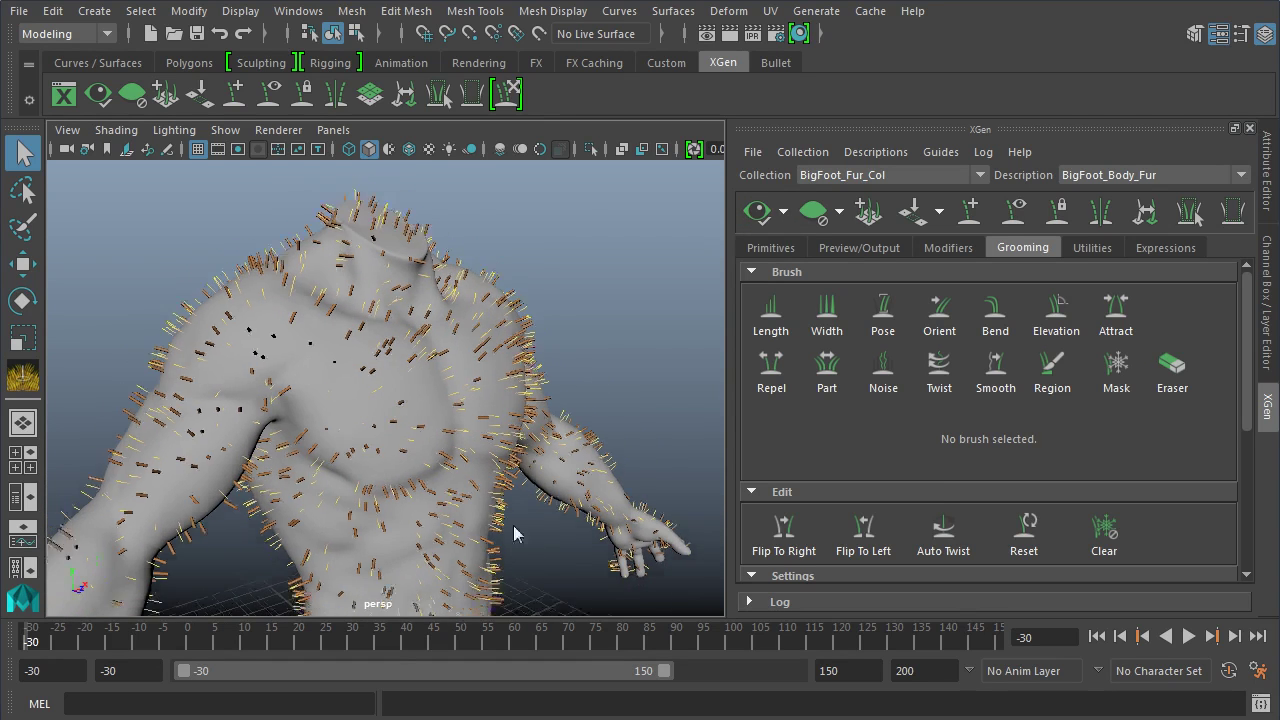
pyautogui.keyDown('alt'); pyautogui.moveTo(411, 509); pyautogui.dragTo(333, 426); pyautogui.keyUp('alt')
pyautogui.scroll(5, 333, 426)
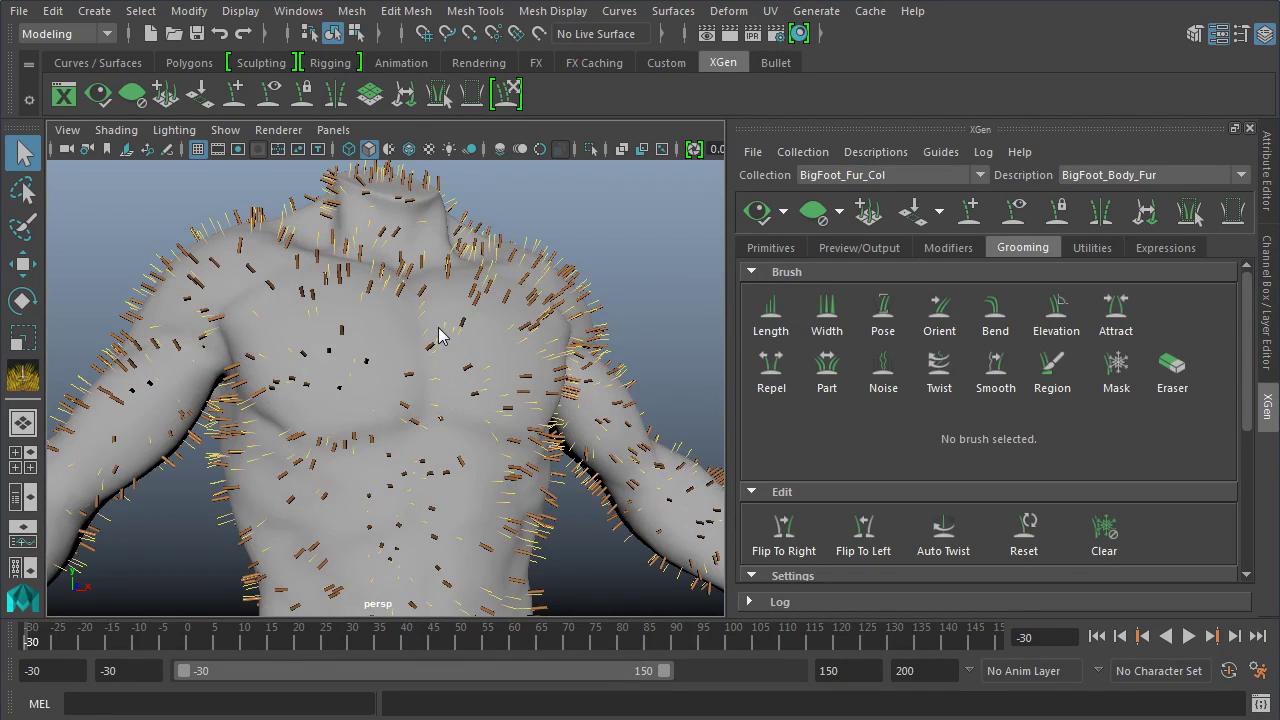
pyautogui.keyDown('alt'); pyautogui.moveTo(466, 286); pyautogui.dragTo(495, 395); pyautogui.keyUp('alt')
pyautogui.moveTo(628, 297)
pyautogui.keyDown('alt'); pyautogui.mouseDown()
pyautogui.moveTo(554, 306)
pyautogui.moveTo(631, 278)
pyautogui.mouseUp(); pyautogui.keyUp('alt')
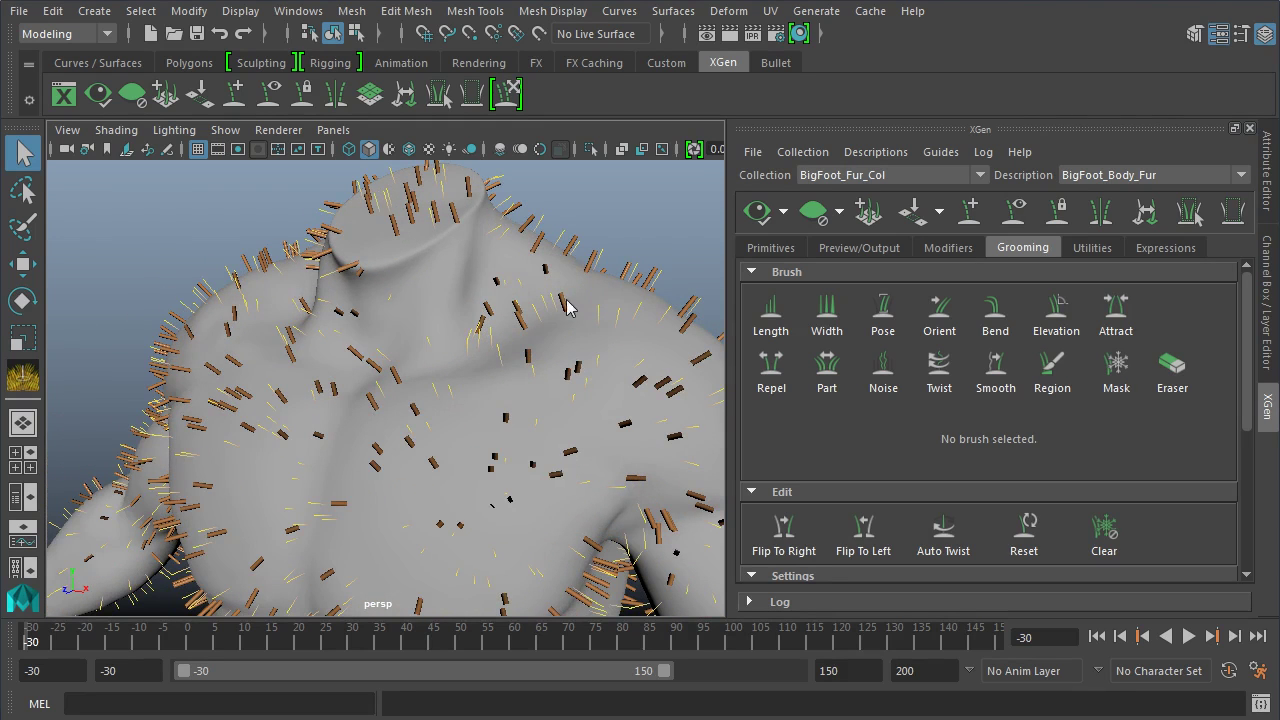
pyautogui.keyDown('alt'); pyautogui.moveTo(575, 390); pyautogui.dragTo(643, 358); pyautogui.keyUp('alt')
pyautogui.keyDown('alt'); pyautogui.moveTo(645, 305); pyautogui.dragTo(726, 278); pyautogui.keyUp('alt')
# Check the preview update options and clear the XGen fur preview from the body.
pyautogui.click(783, 211)
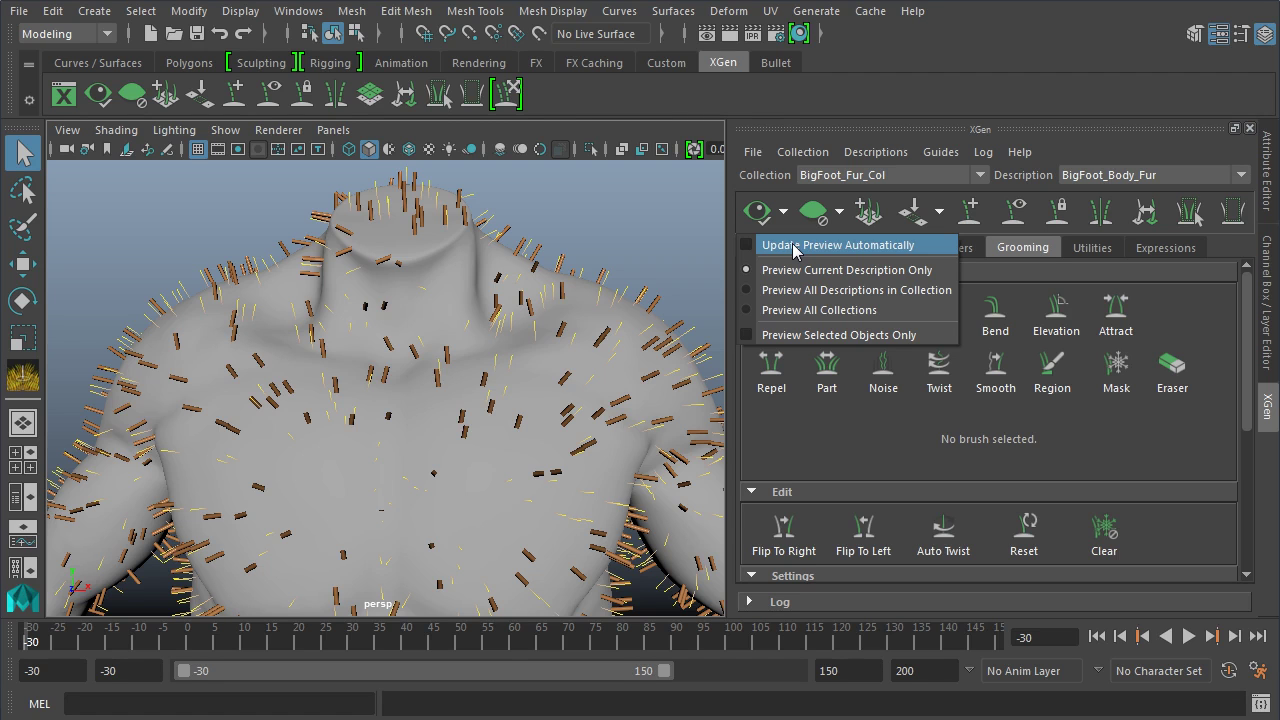
pyautogui.click(791, 116)
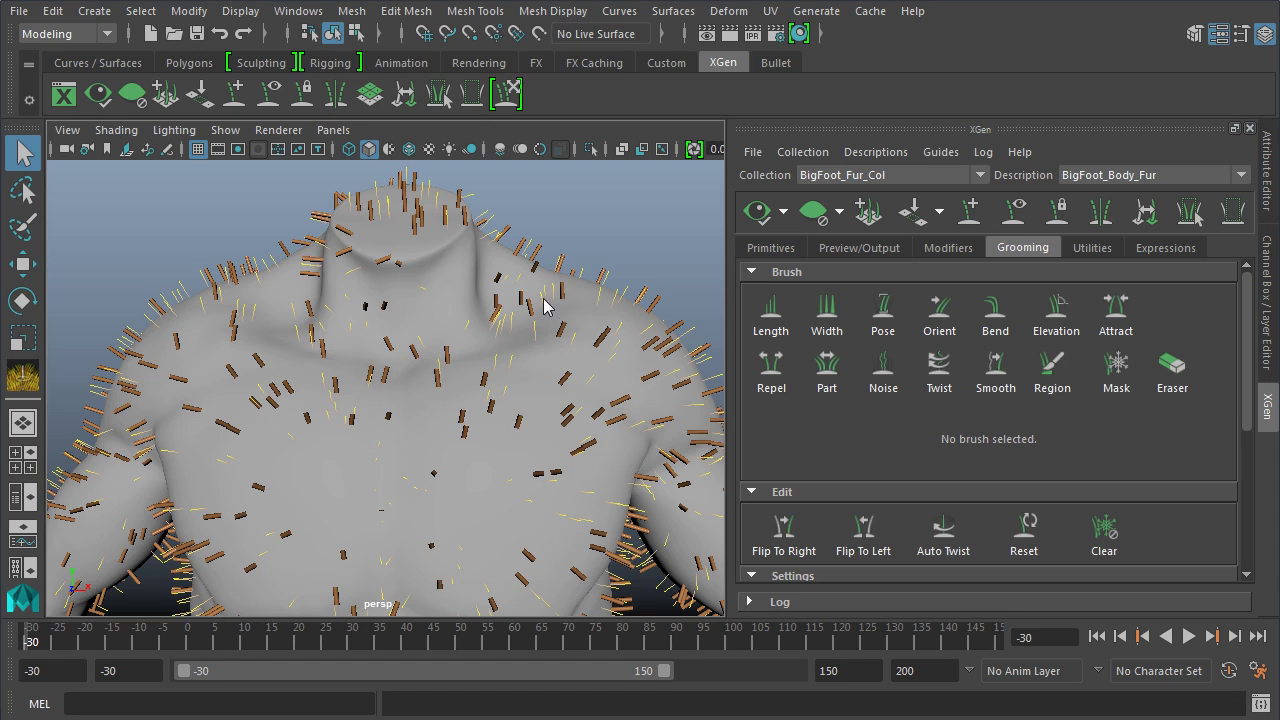
pyautogui.click(808, 224)
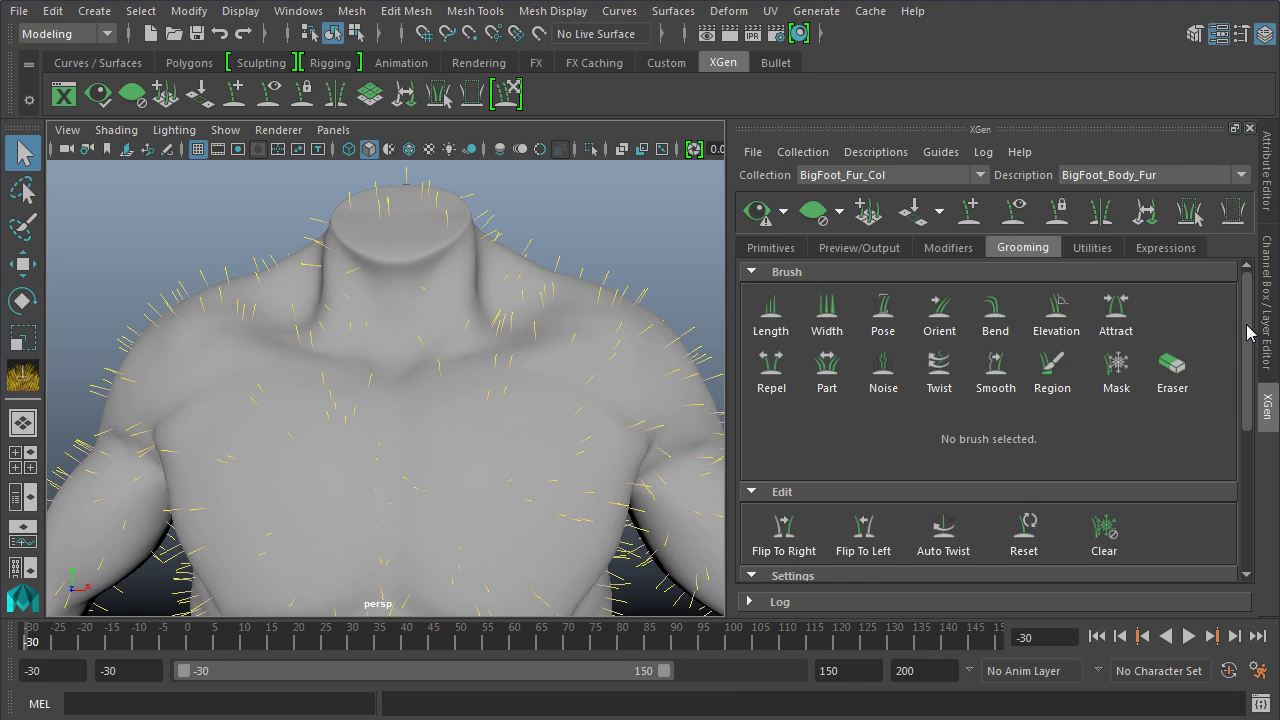
# Turn the groom's visibility off and back on in the grooming settings.
pyautogui.scroll(-1, 1247, 335)
pyautogui.scroll(-3, 1247, 340)
pyautogui.scroll(4, 1247, 350)
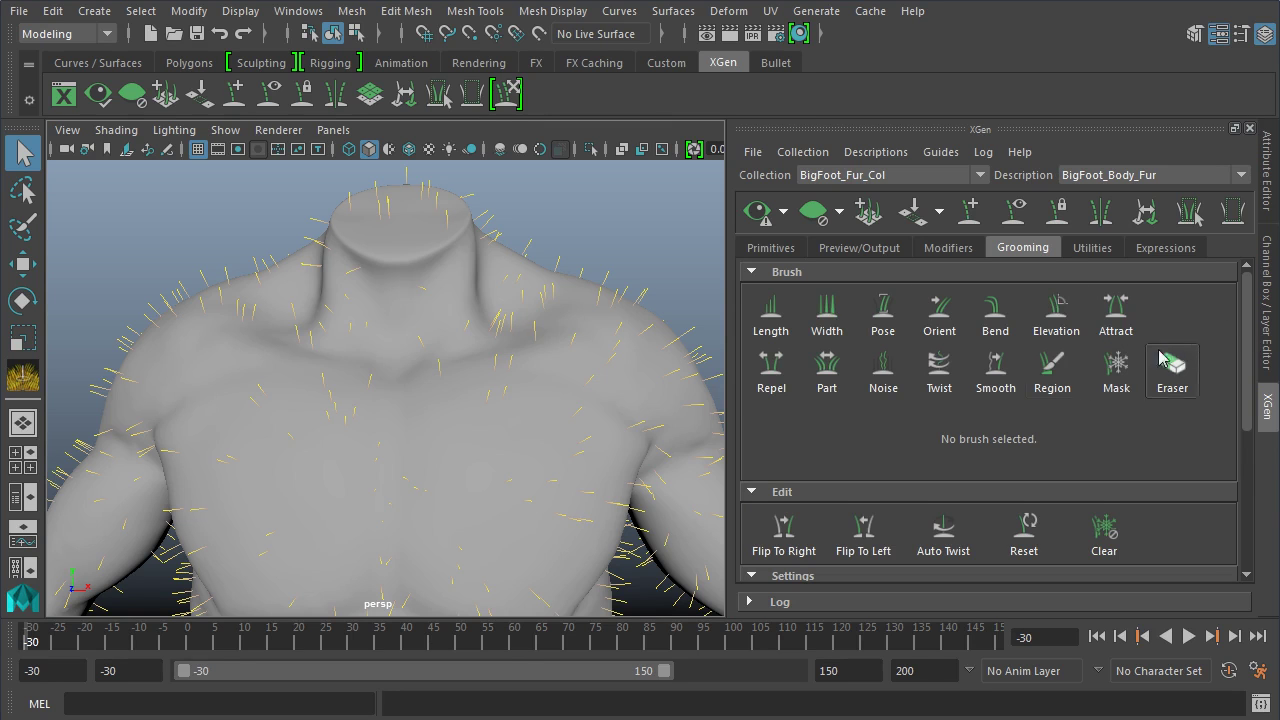
pyautogui.scroll(-5, 1247, 370)
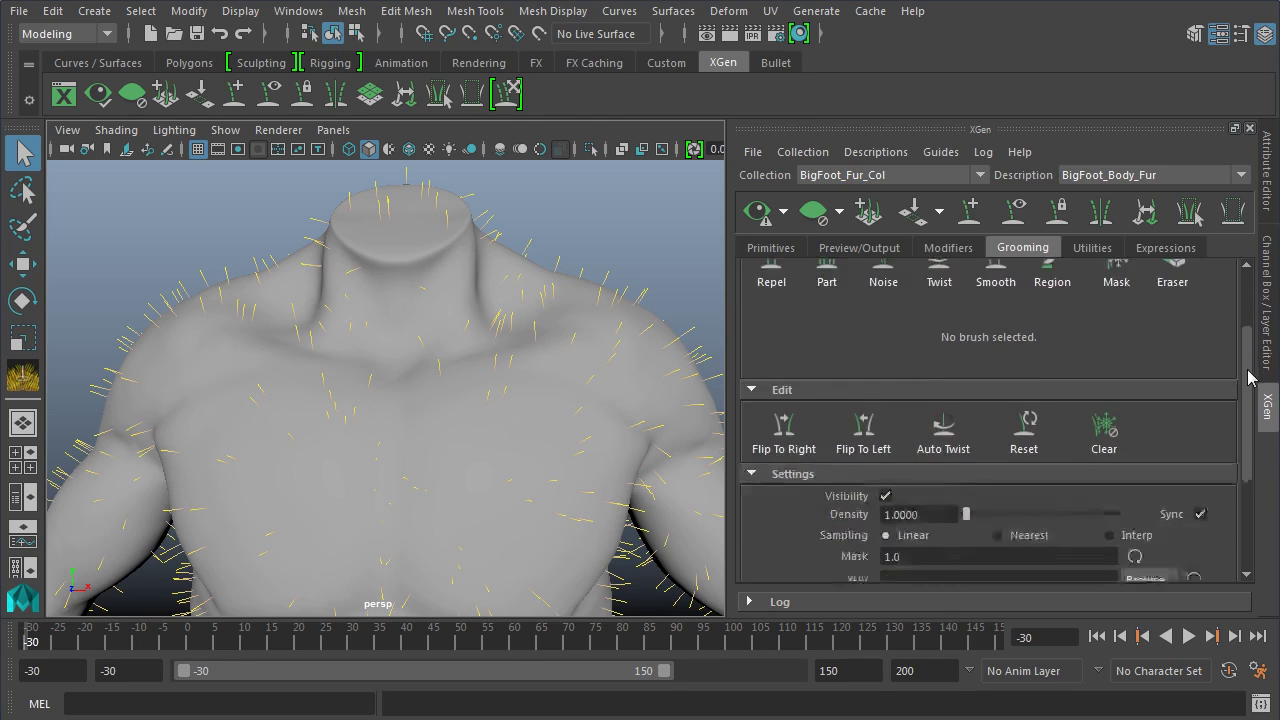
pyautogui.scroll(-3, 1250, 412)
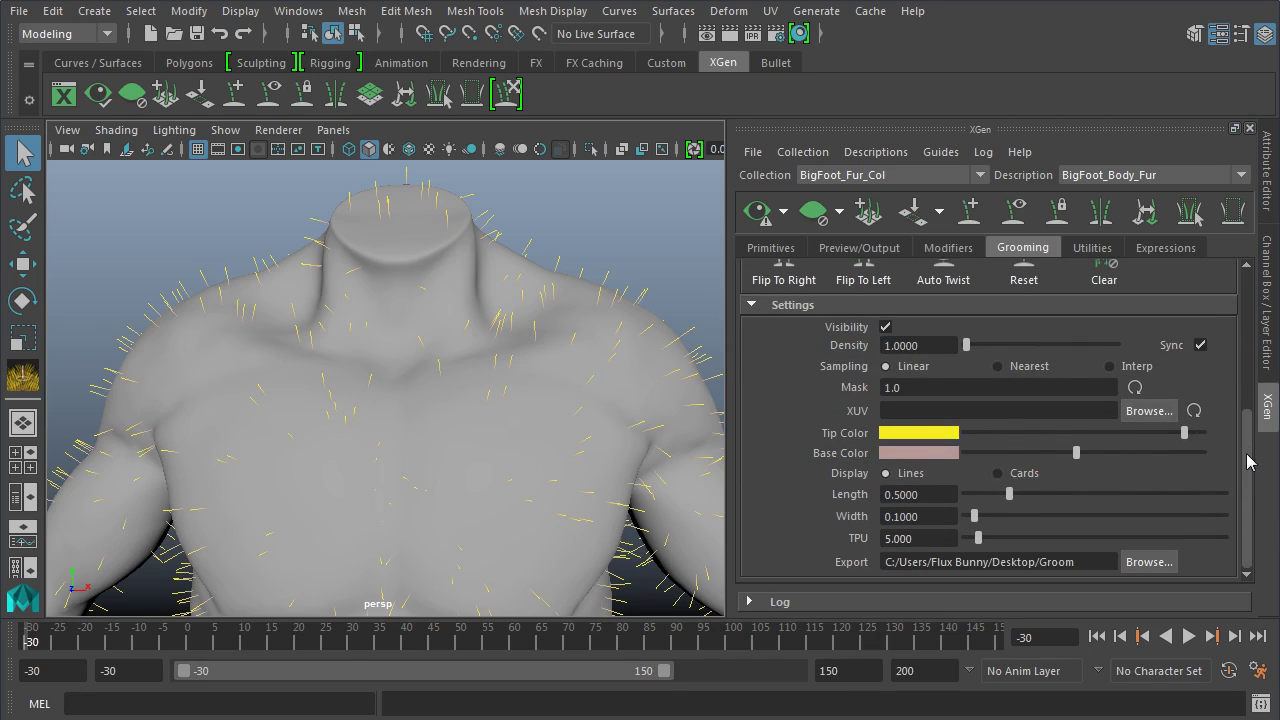
pyautogui.click(886, 328)
pyautogui.click(886, 328)
pyautogui.click(886, 328)
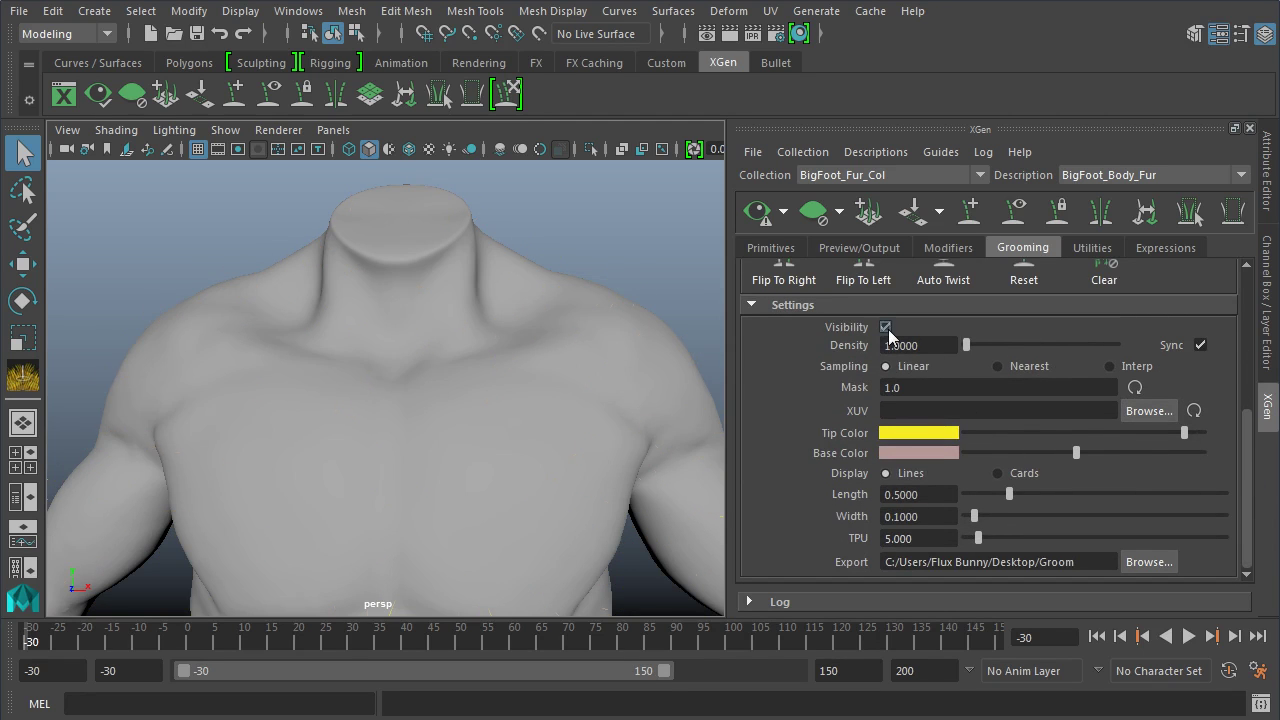
pyautogui.click(886, 328)
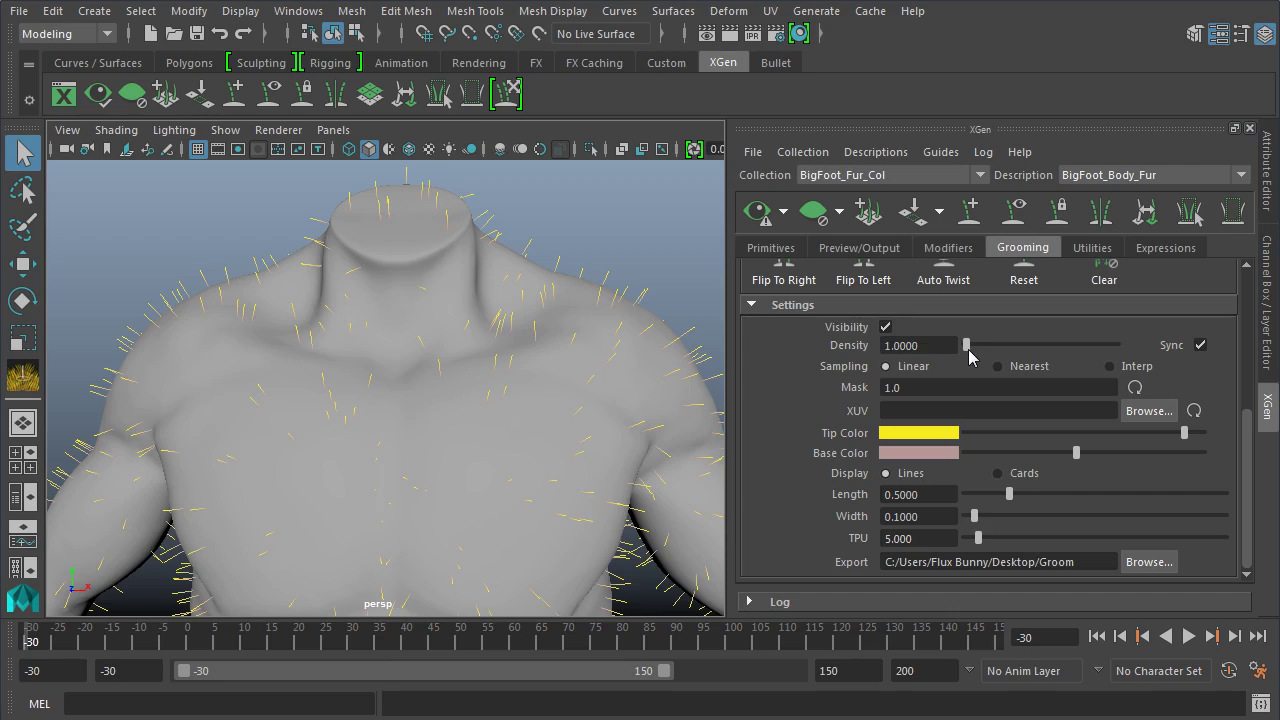
# Raise the groom density on the body to preview thicker coverage, and set it to 30.
pyautogui.moveTo(967, 345); pyautogui.dragTo(979, 346)
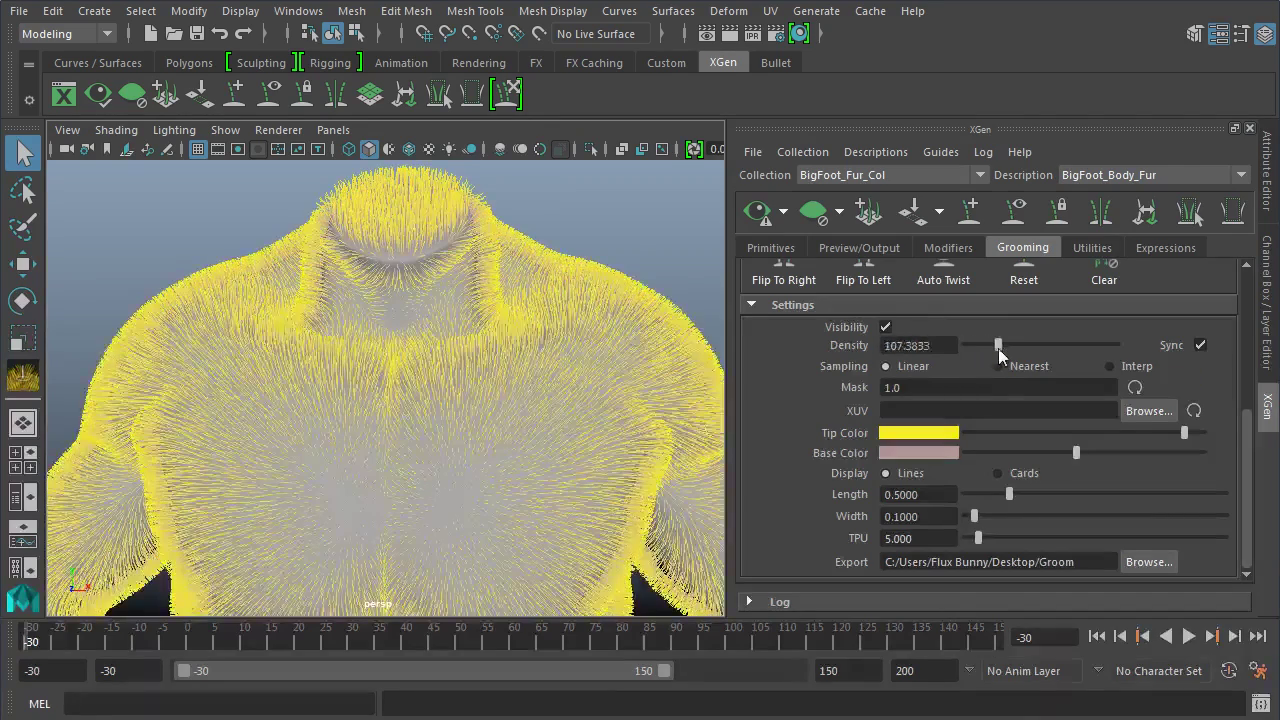
pyautogui.moveTo(988, 352); pyautogui.dragTo(979, 351)
pyautogui.scroll(4, 549, 344)
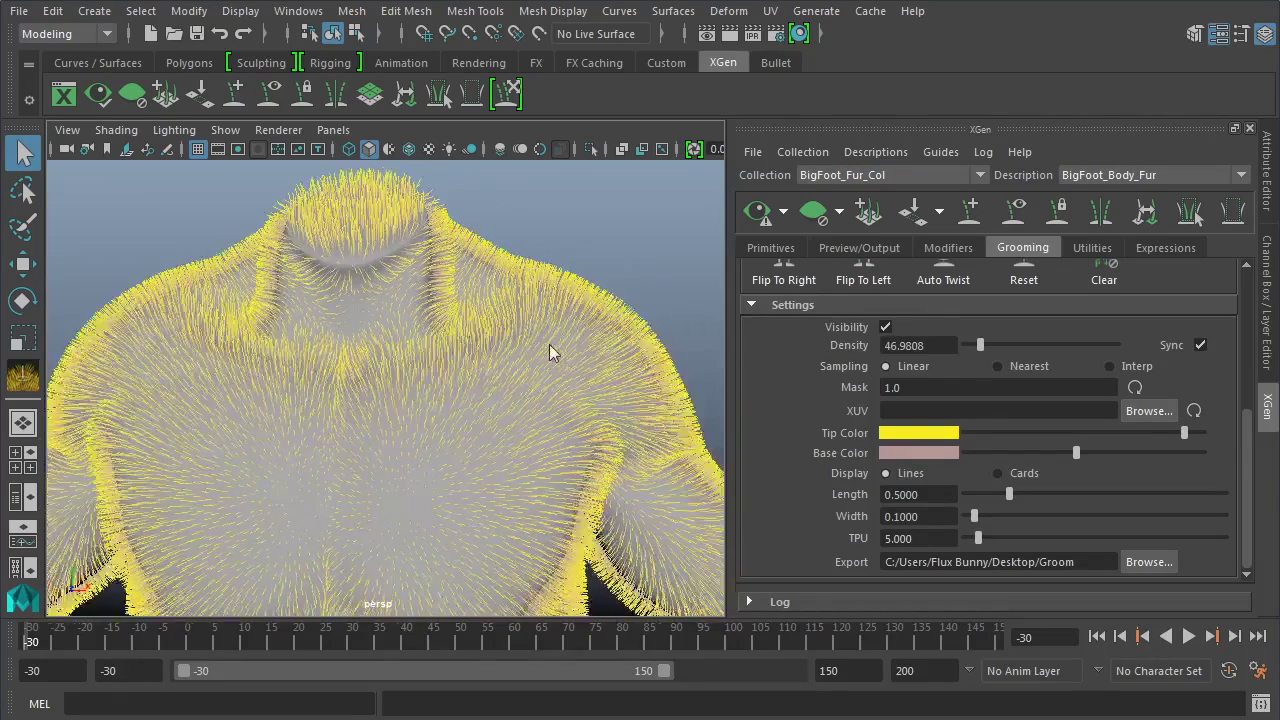
pyautogui.click(938, 346)
pyautogui.write('30')
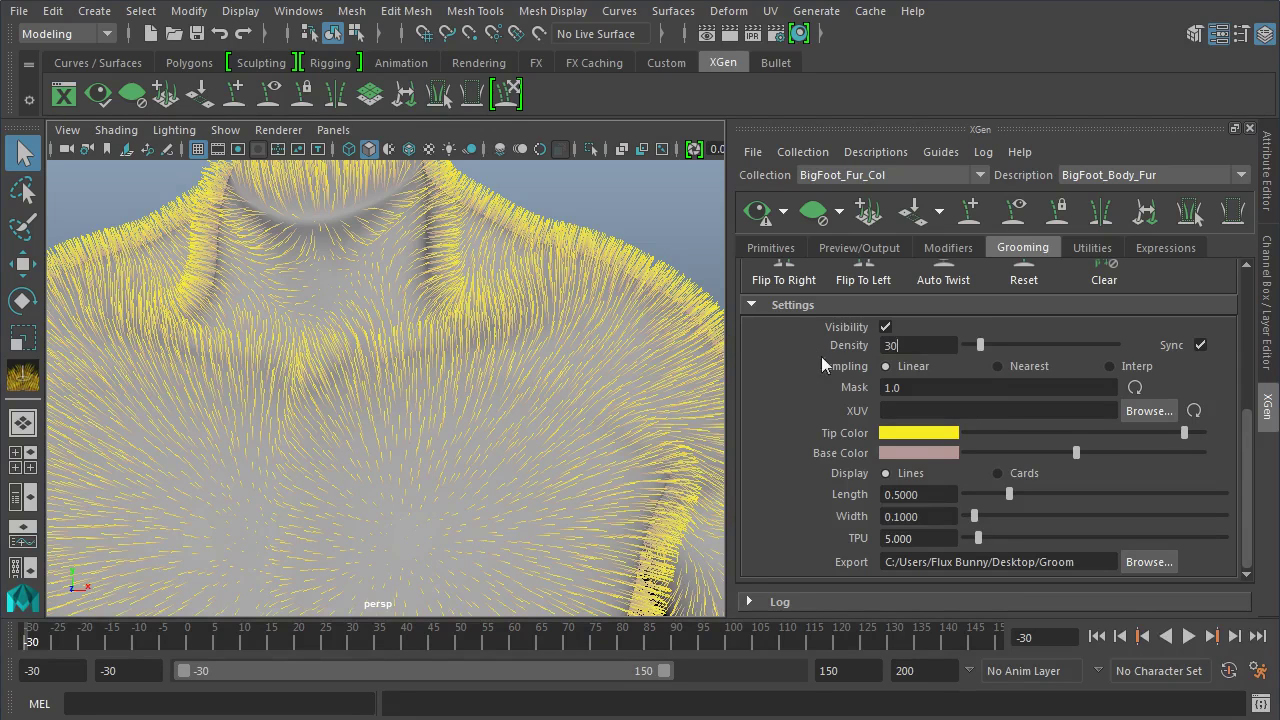
pyautogui.press('Return')
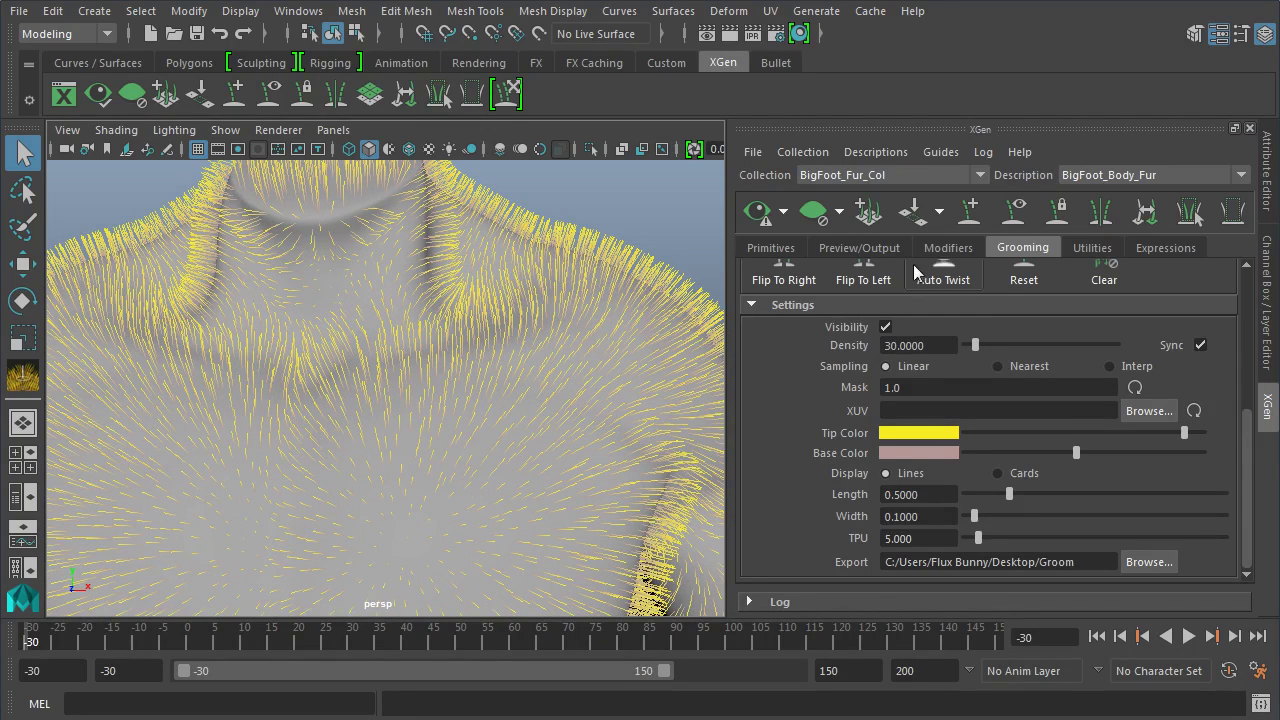
# Comb the fur across one side of the chest with the Pose brush.
pyautogui.scroll(5, 1120, 420)
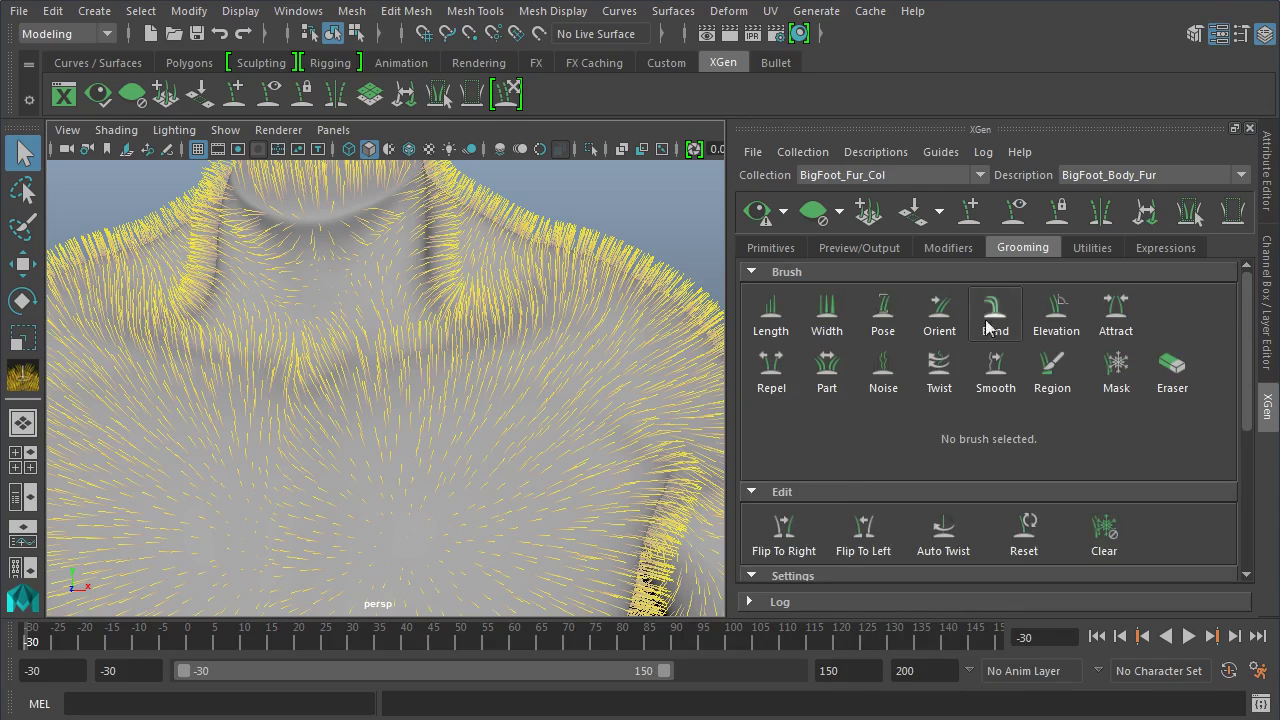
pyautogui.click(893, 333)
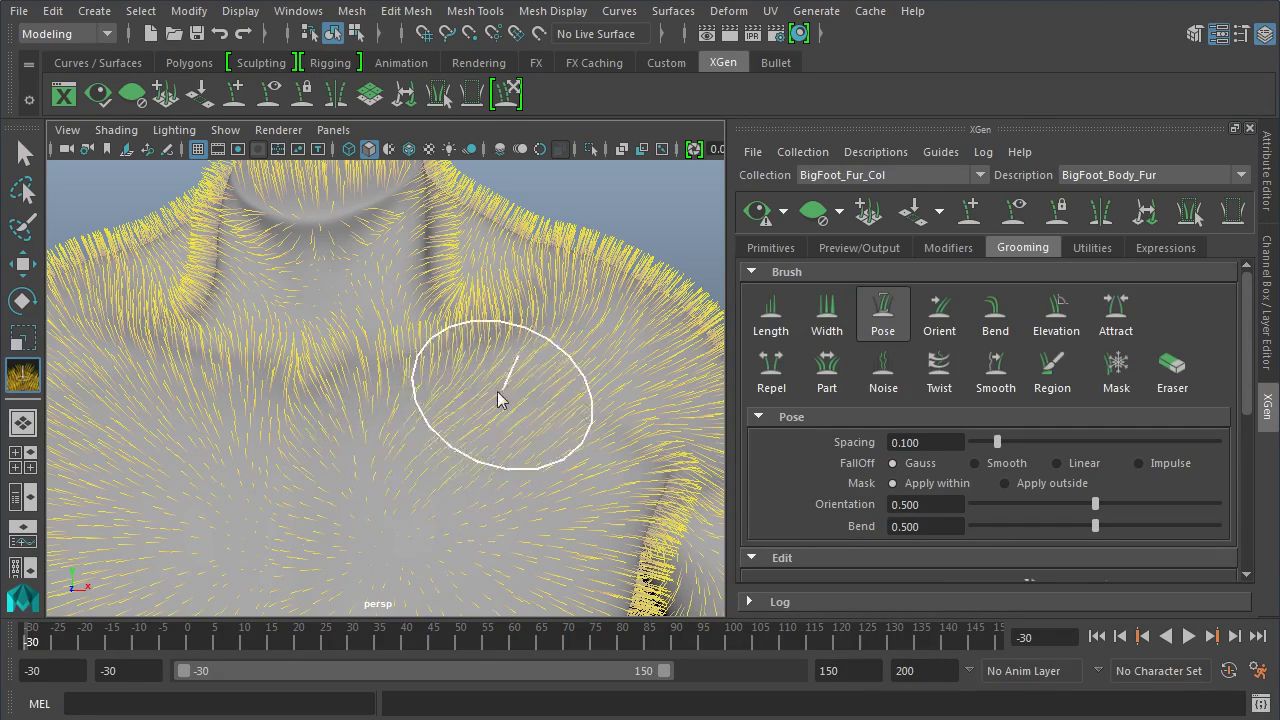
pyautogui.moveTo(457, 336)
pyautogui.mouseDown()
pyautogui.moveTo(497, 334)
pyautogui.moveTo(542, 240)
pyautogui.moveTo(418, 516)
pyautogui.moveTo(576, 484)
pyautogui.moveTo(455, 535)
pyautogui.moveTo(543, 549)
pyautogui.moveTo(601, 519)
pyautogui.mouseUp()
pyautogui.scroll(-5, 540, 450)
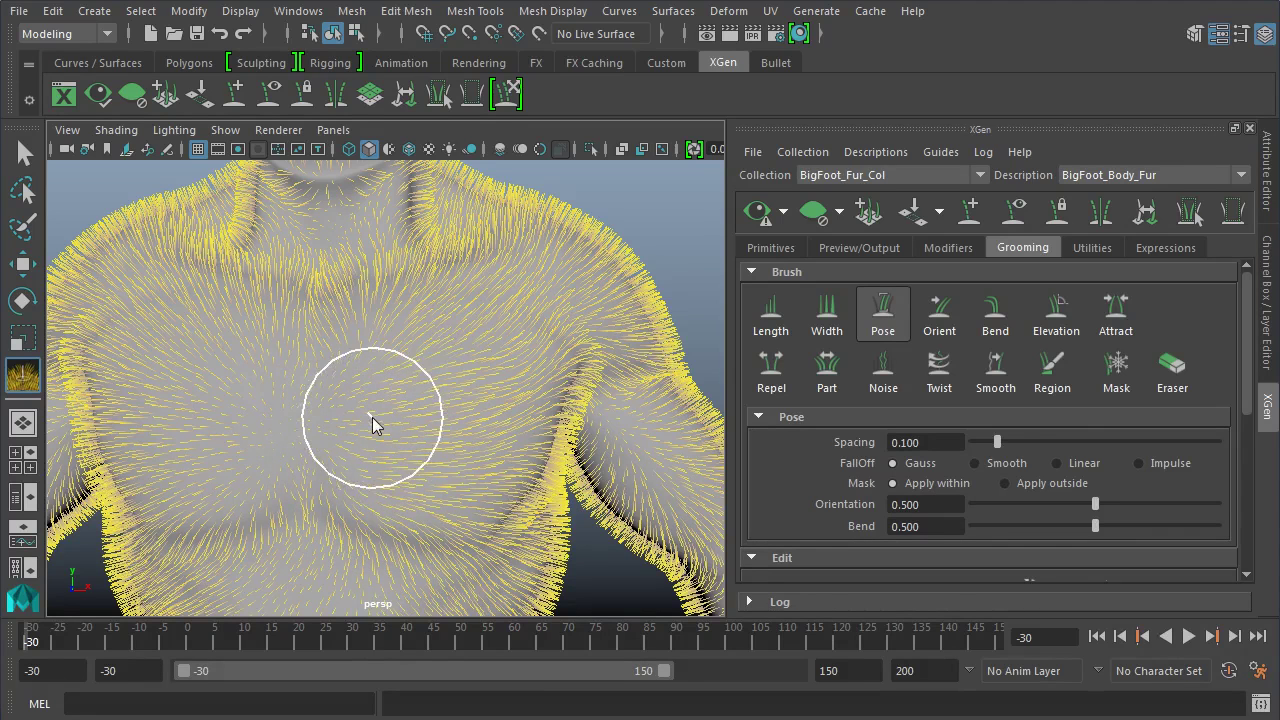
# Raise the groom density to about 64 and switch the sampling method to Interp.
pyautogui.scroll(-8, 963, 455)
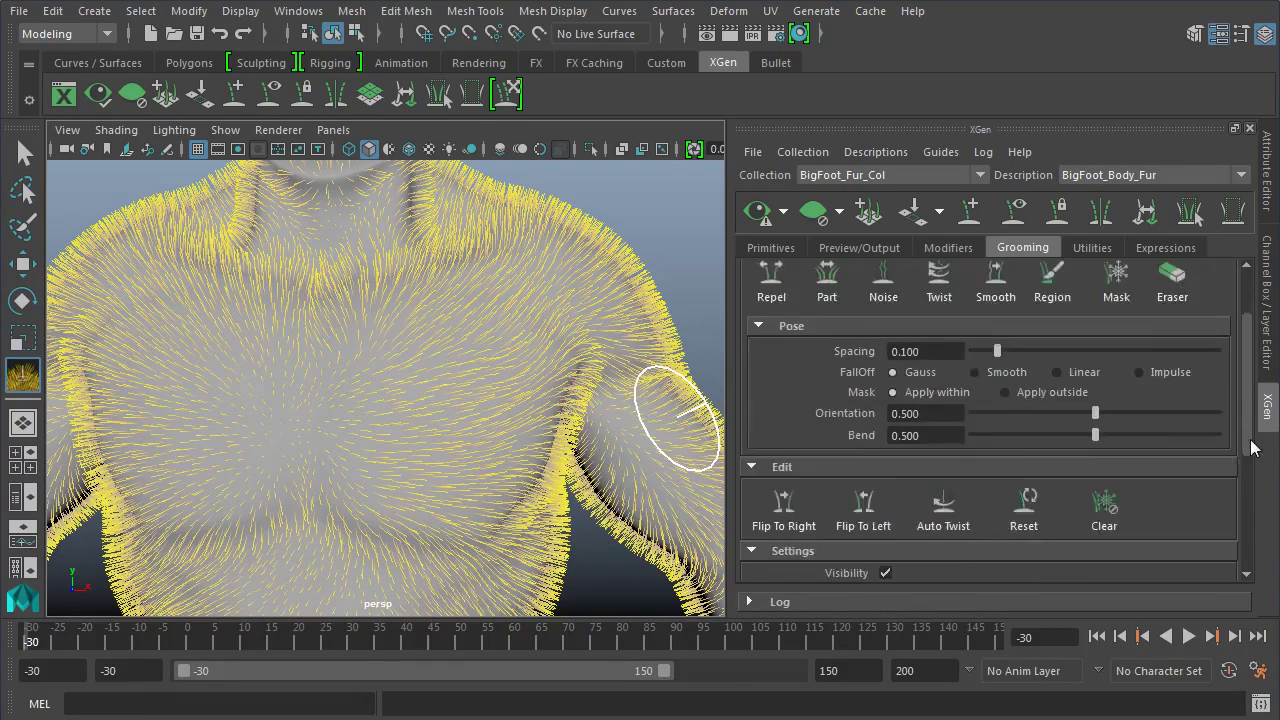
pyautogui.moveTo(969, 417); pyautogui.dragTo(986, 416)
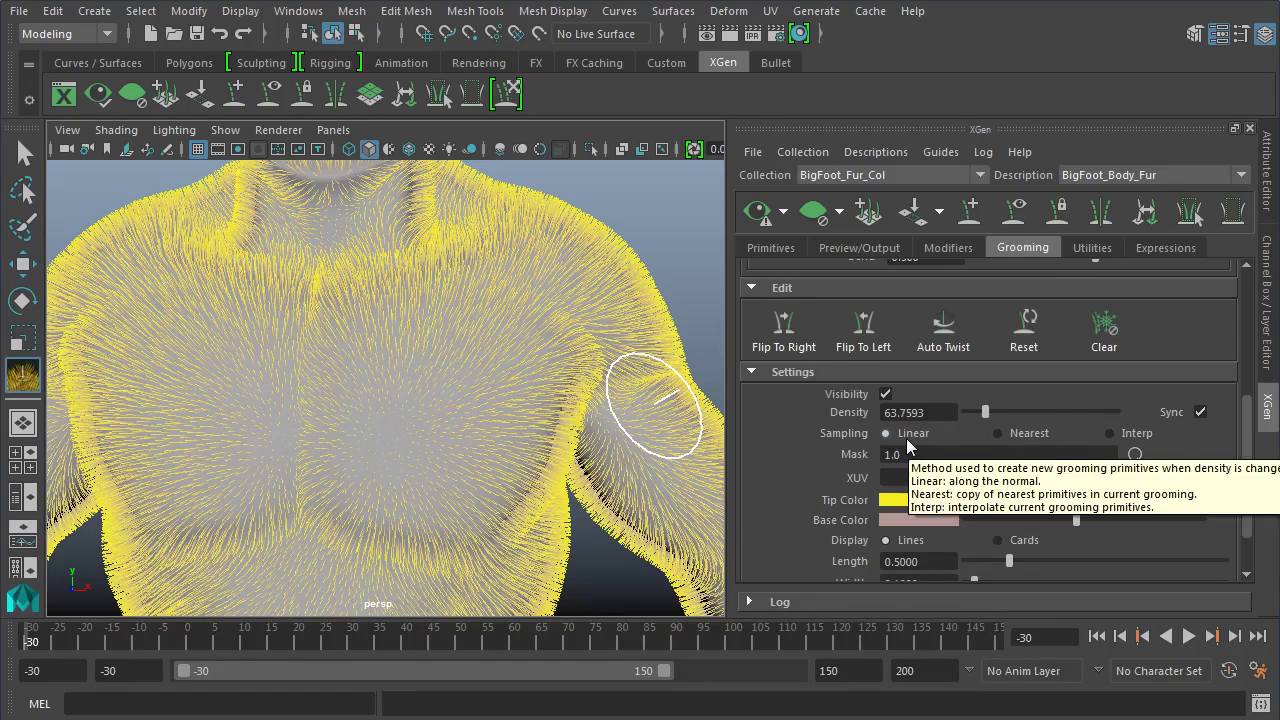
pyautogui.click(1037, 434)
pyautogui.click(1112, 433)
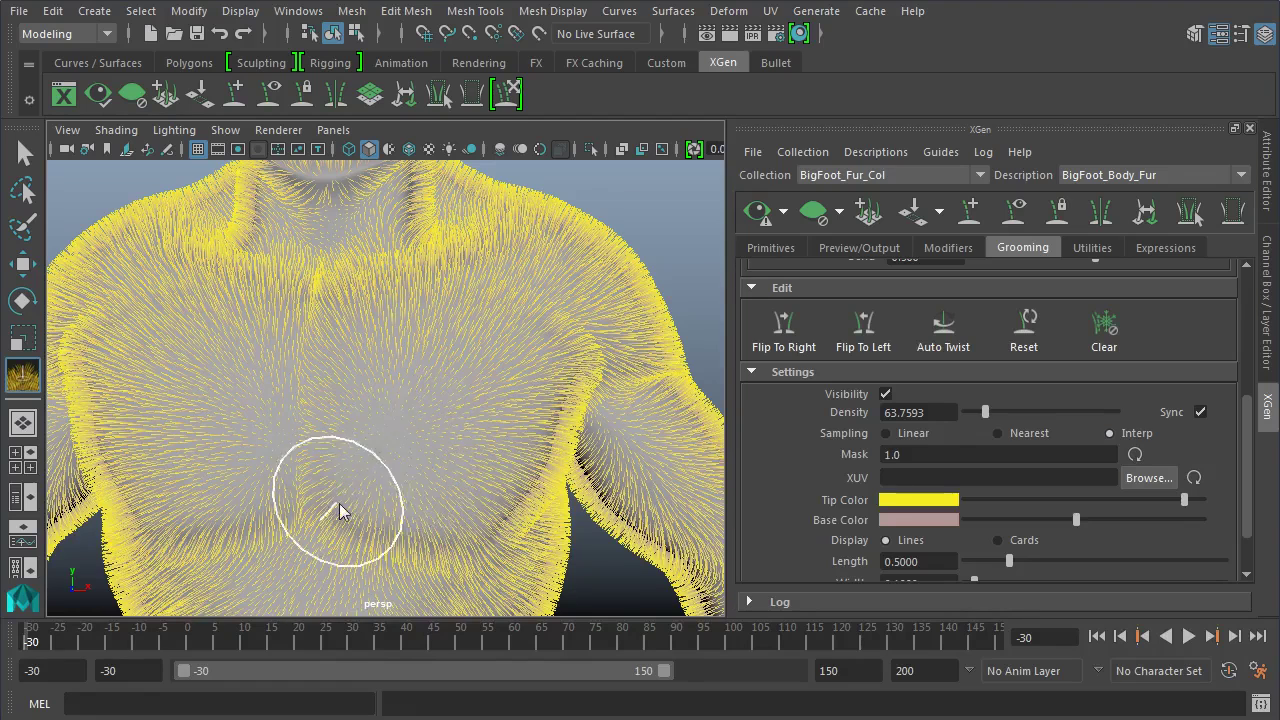
# Comb the chest fur with the Pose brush and raise the groom density to about 84.
pyautogui.moveTo(415, 433)
pyautogui.mouseDown()
pyautogui.moveTo(345, 434)
pyautogui.moveTo(391, 382)
pyautogui.moveTo(396, 306)
pyautogui.moveTo(331, 489)
pyautogui.moveTo(357, 452)
pyautogui.moveTo(370, 525)
pyautogui.mouseUp()
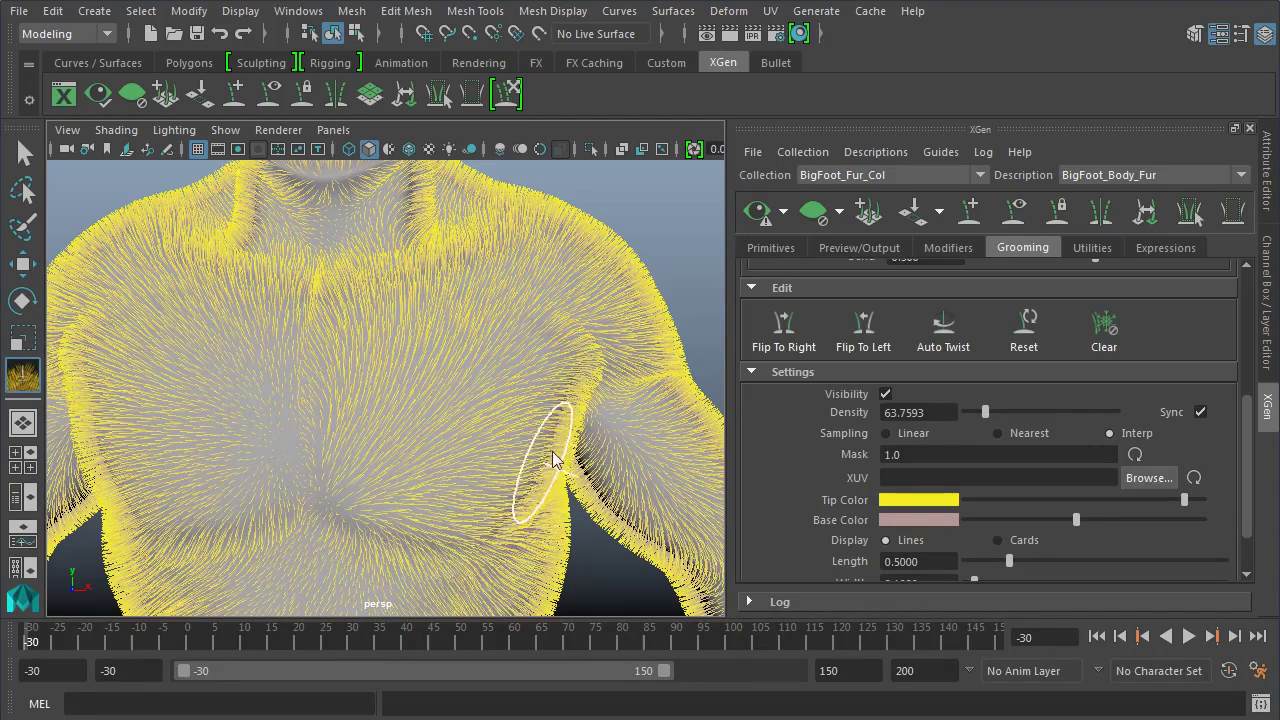
pyautogui.moveTo(987, 417); pyautogui.dragTo(993, 417)
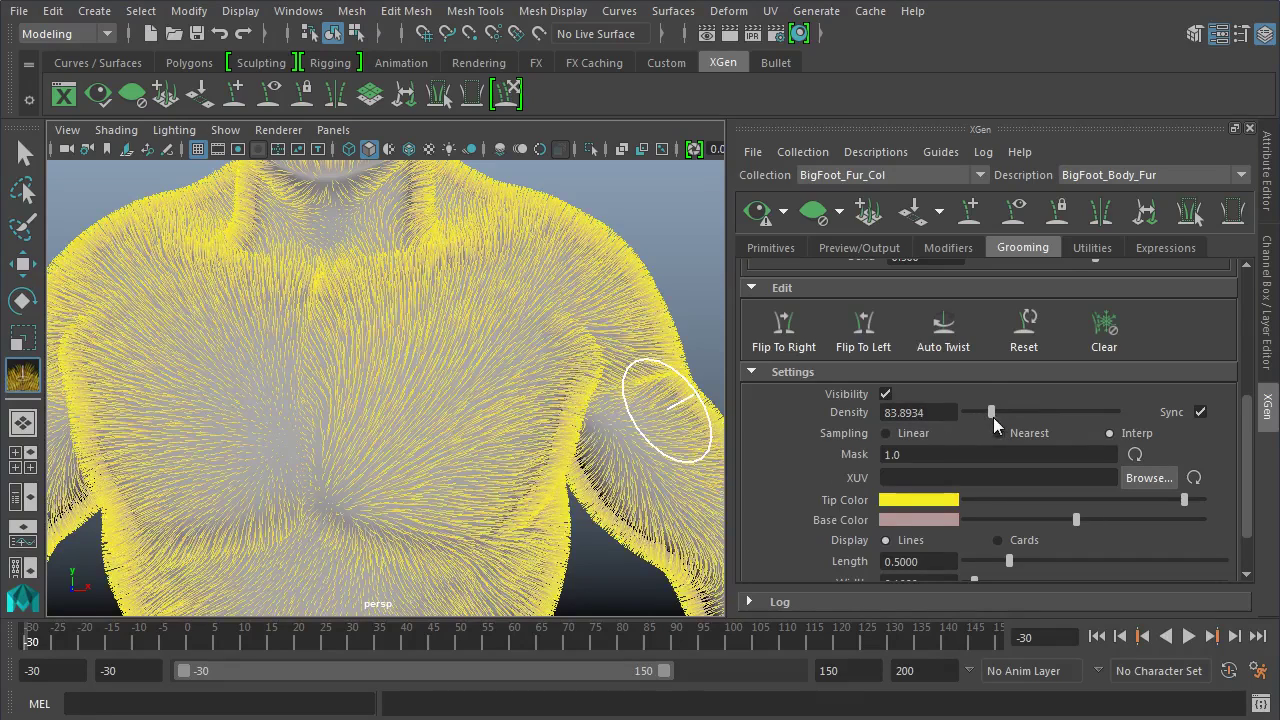
pyautogui.moveTo(494, 425)
pyautogui.mouseDown()
pyautogui.moveTo(493, 362)
pyautogui.moveTo(533, 359)
pyautogui.moveTo(454, 344)
pyautogui.moveTo(464, 337)
pyautogui.moveTo(489, 384)
pyautogui.moveTo(339, 257)
pyautogui.moveTo(449, 355)
pyautogui.moveTo(441, 333)
pyautogui.moveTo(409, 356)
pyautogui.mouseUp()
pyautogui.scroll(5, 412, 362)
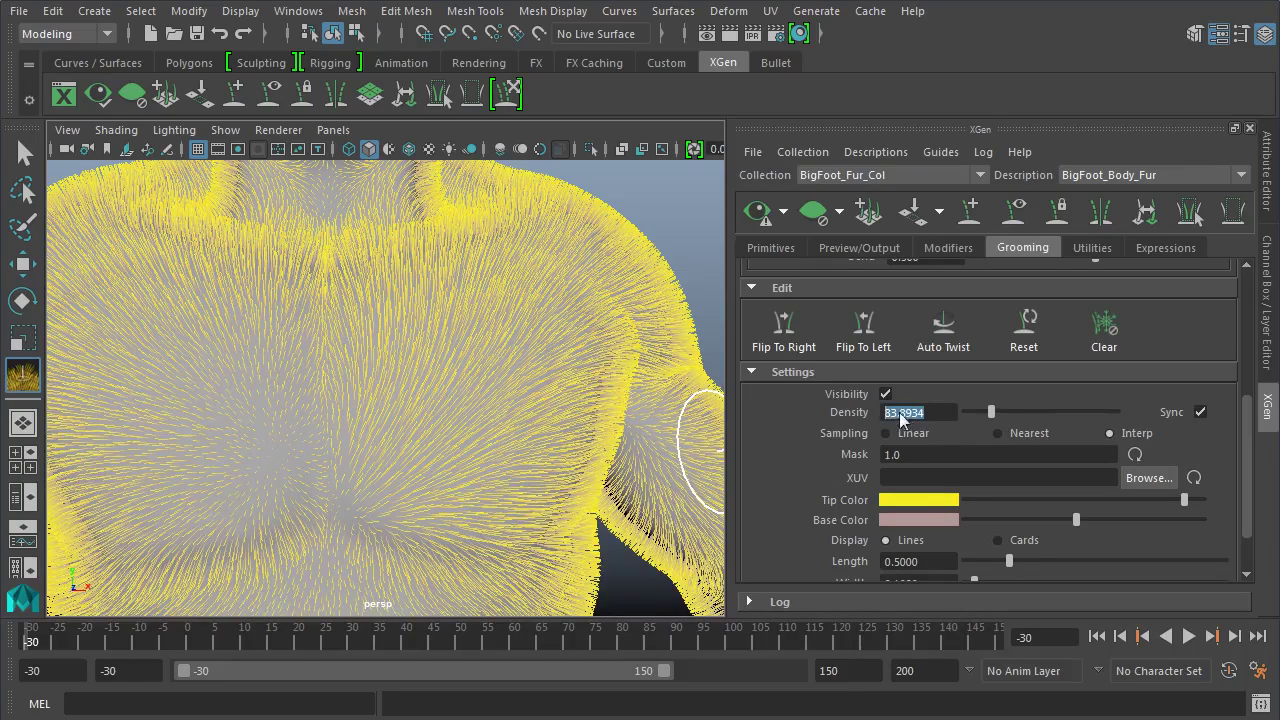
# Lower the groom density to about 13, comb the chest fur again, and raise the density to about 121.
pyautogui.moveTo(991, 414); pyautogui.dragTo(970, 419)
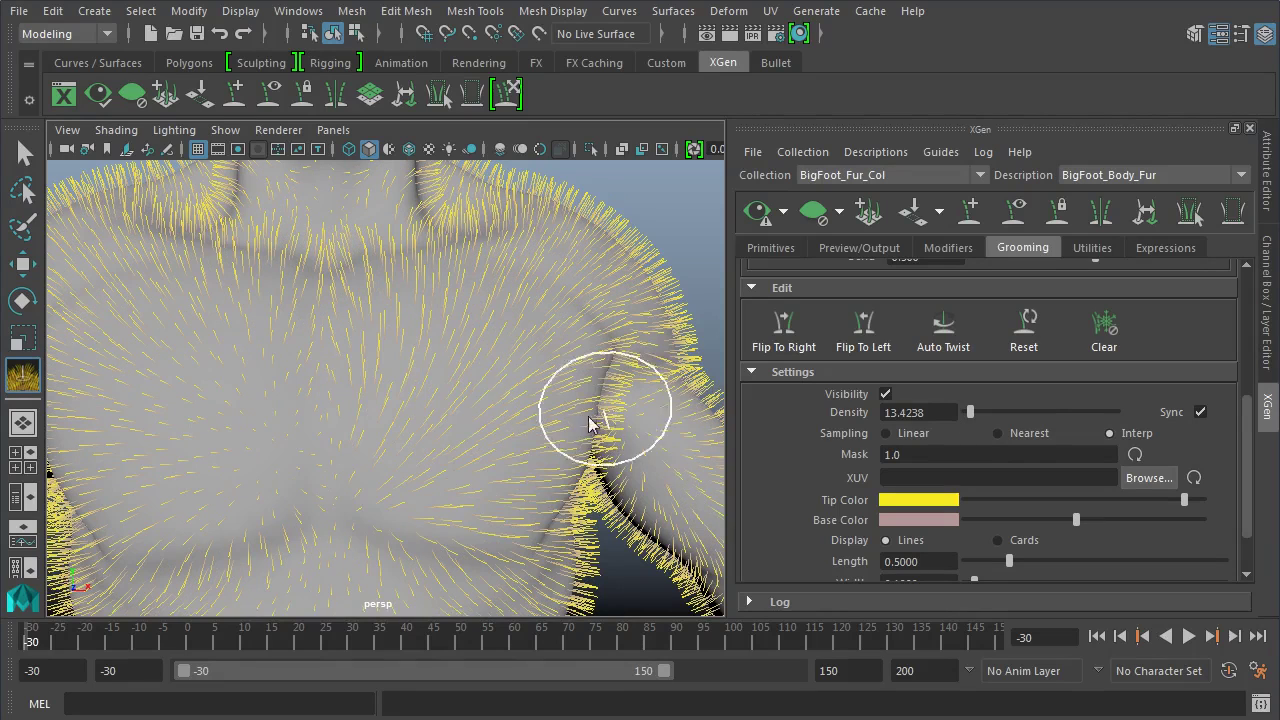
pyautogui.moveTo(366, 418)
pyautogui.mouseDown()
pyautogui.moveTo(429, 331)
pyautogui.moveTo(494, 377)
pyautogui.moveTo(537, 446)
pyautogui.moveTo(479, 538)
pyautogui.moveTo(366, 531)
pyautogui.moveTo(420, 494)
pyautogui.moveTo(520, 329)
pyautogui.moveTo(600, 372)
pyautogui.mouseUp()
pyautogui.moveTo(971, 415); pyautogui.dragTo(1004, 420)
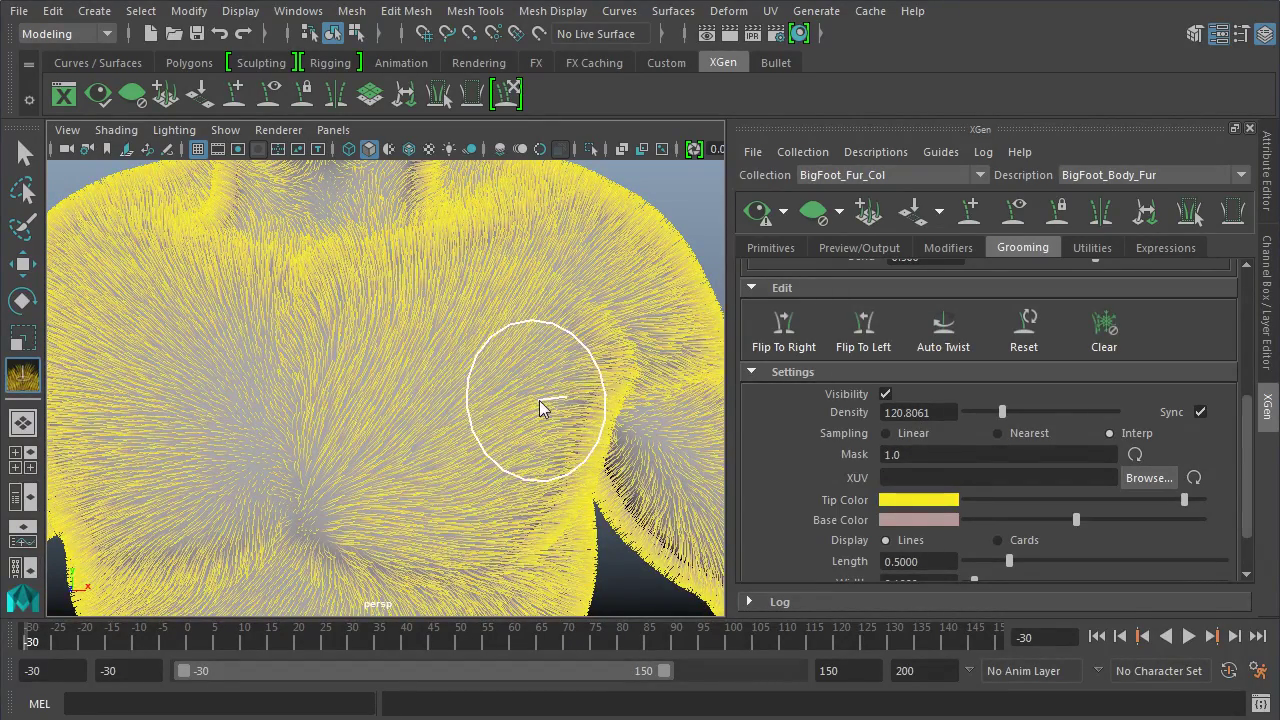
pyautogui.scroll(-4, 547, 407)
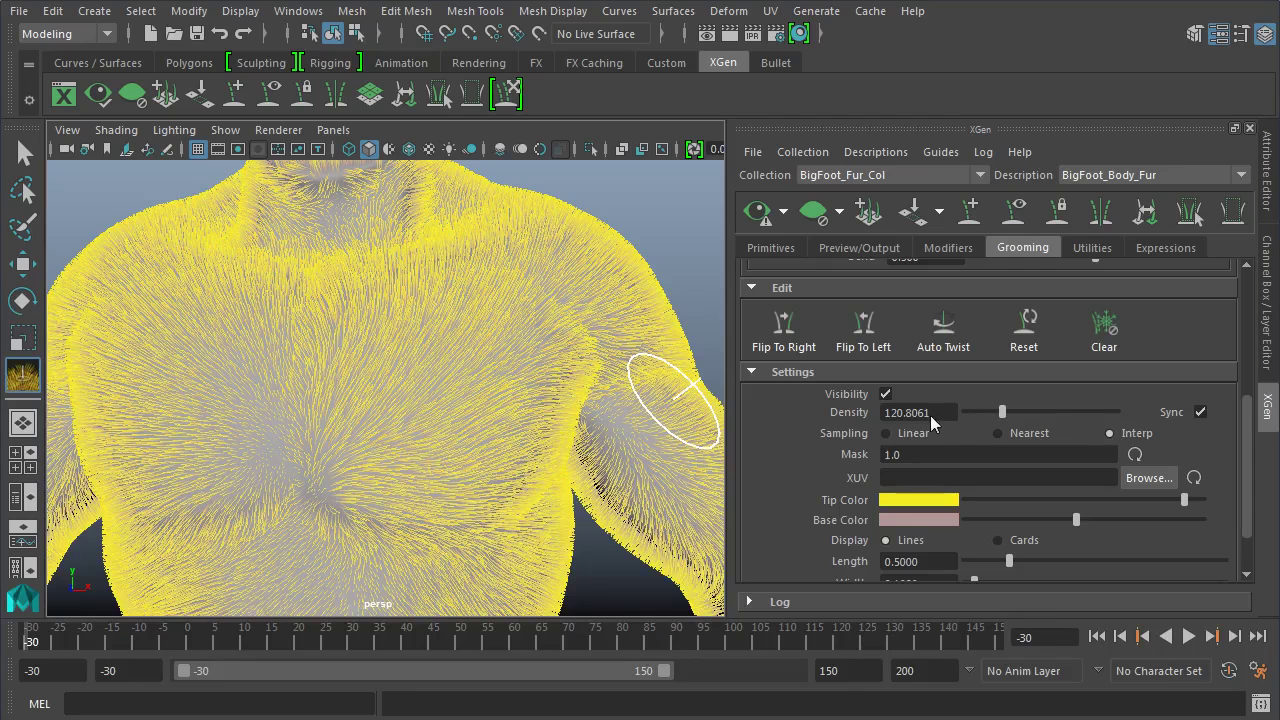
# Set the groom density to 20 and raise it again to about 84 to compare the interpolated fur.
pyautogui.moveTo(936, 414); pyautogui.dragTo(817, 400)
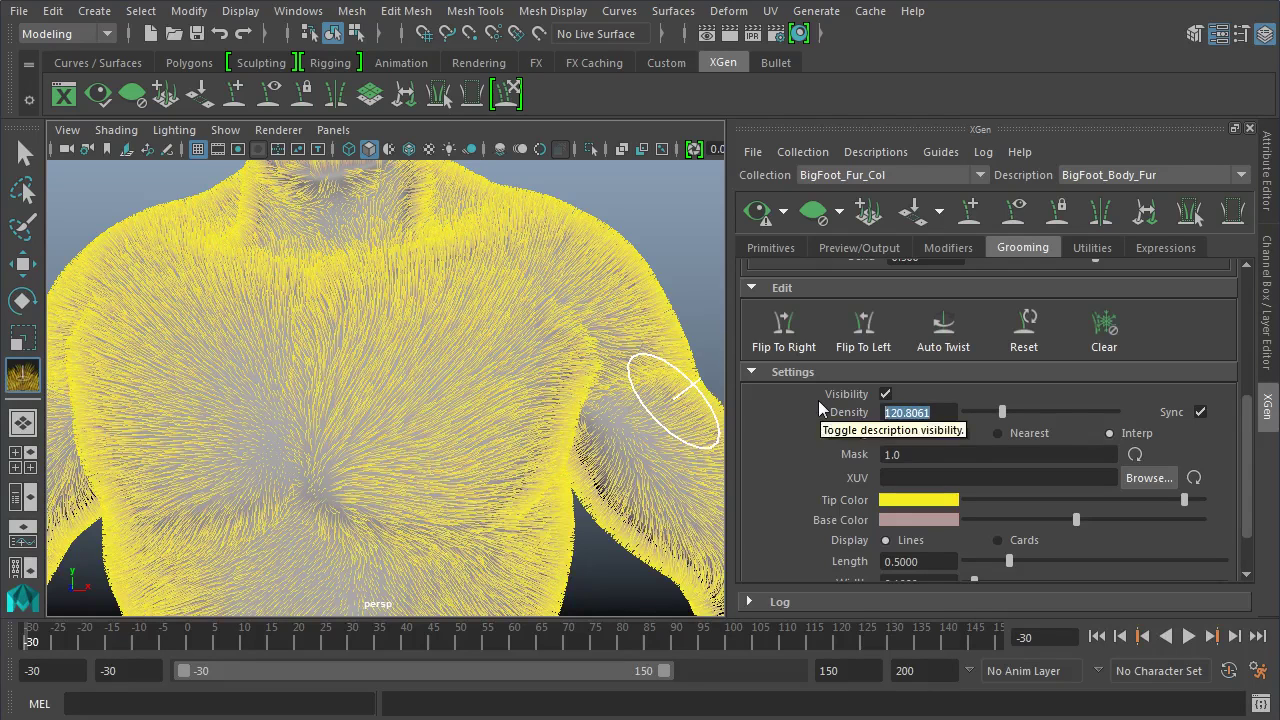
pyautogui.write('20')
pyautogui.press('Return')
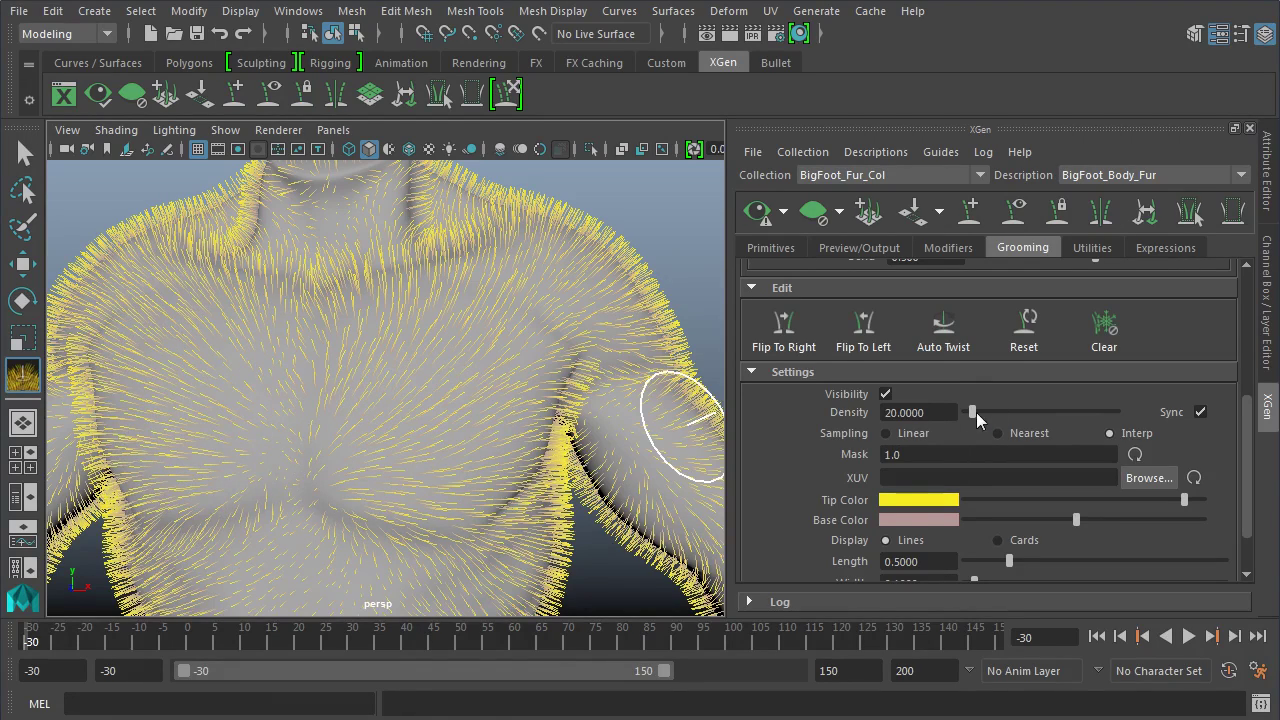
pyautogui.moveTo(976, 412); pyautogui.dragTo(991, 414)
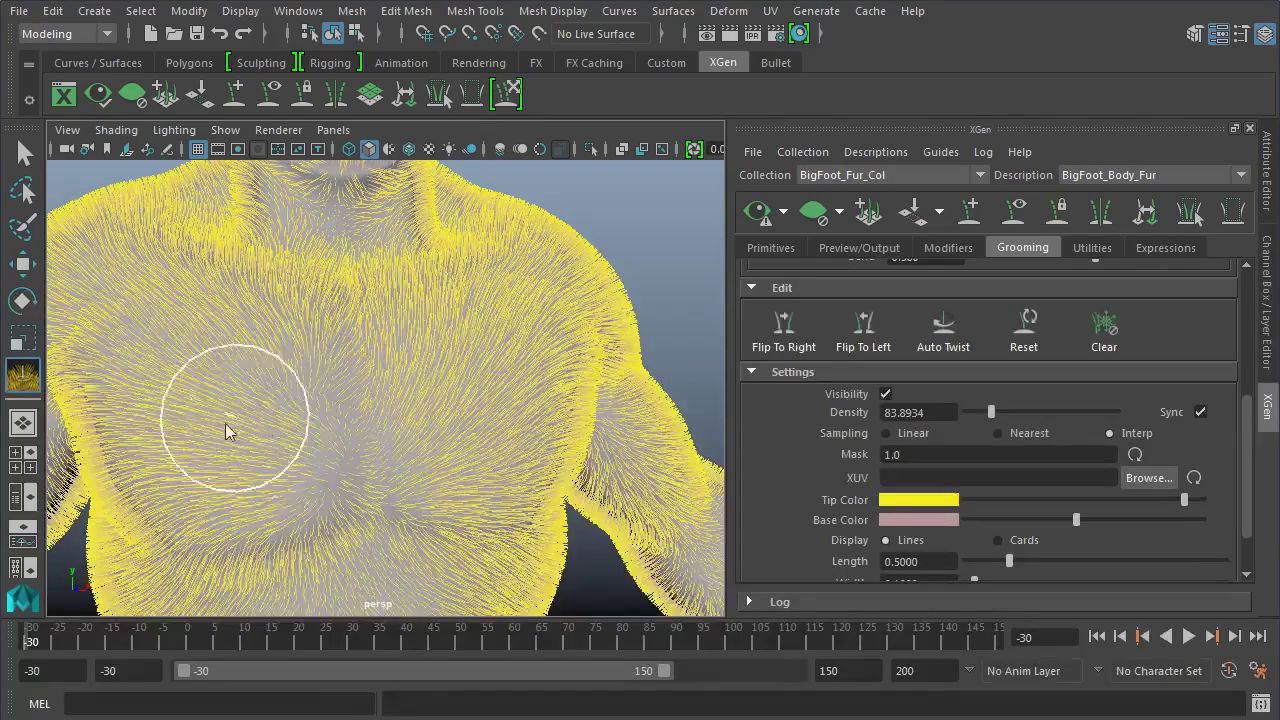
pyautogui.scroll(2, 240, 428)
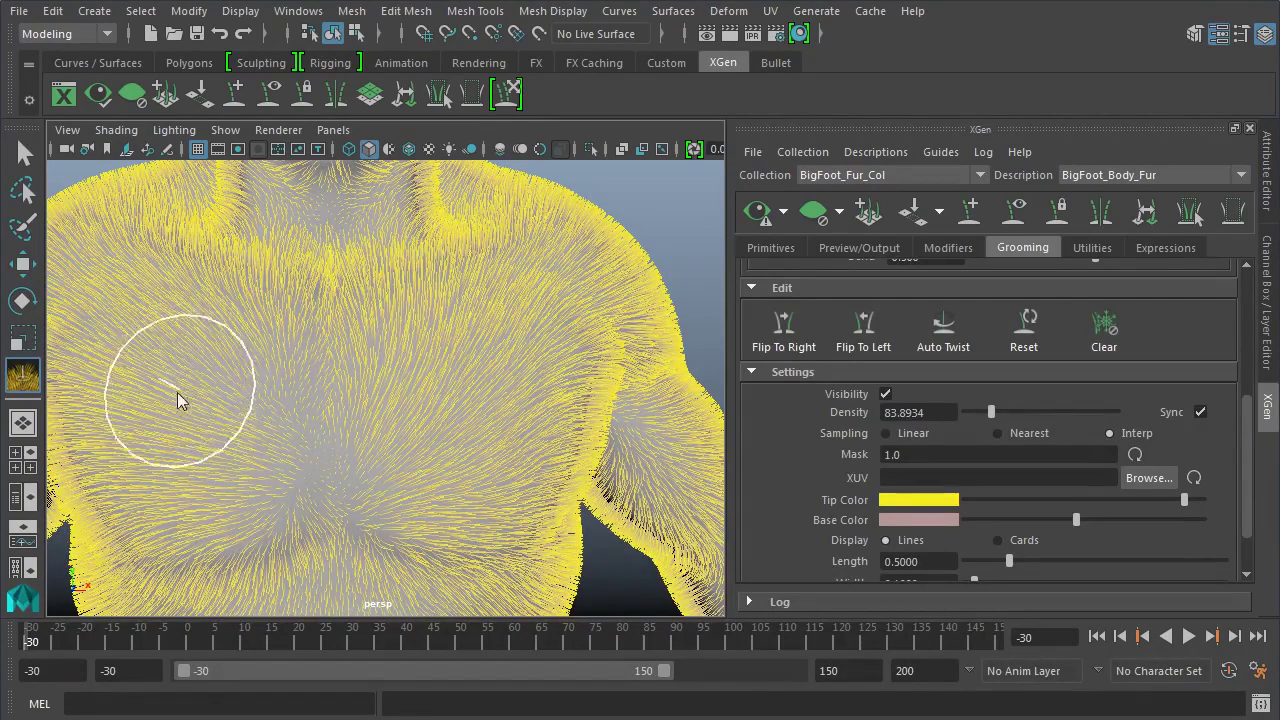
pyautogui.scroll(-2, 358, 440)
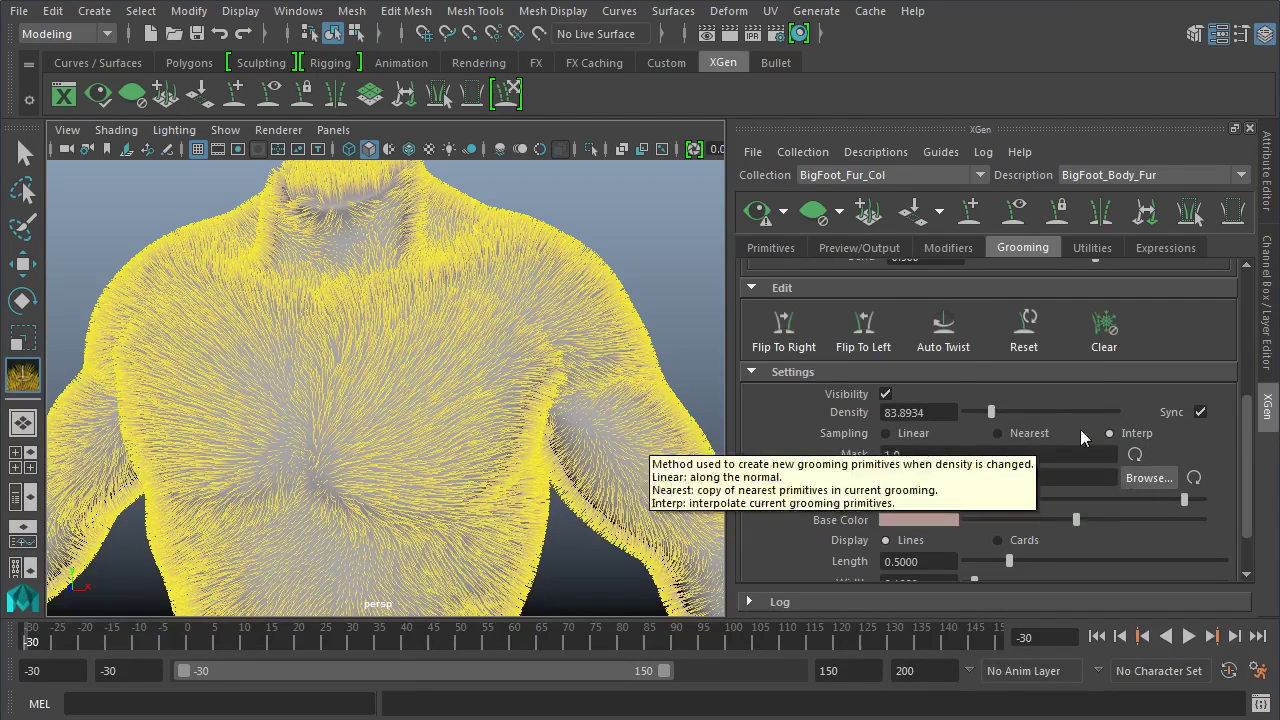
# Set the groom density of the body fur to 100.
pyautogui.doubleClick(905, 412)
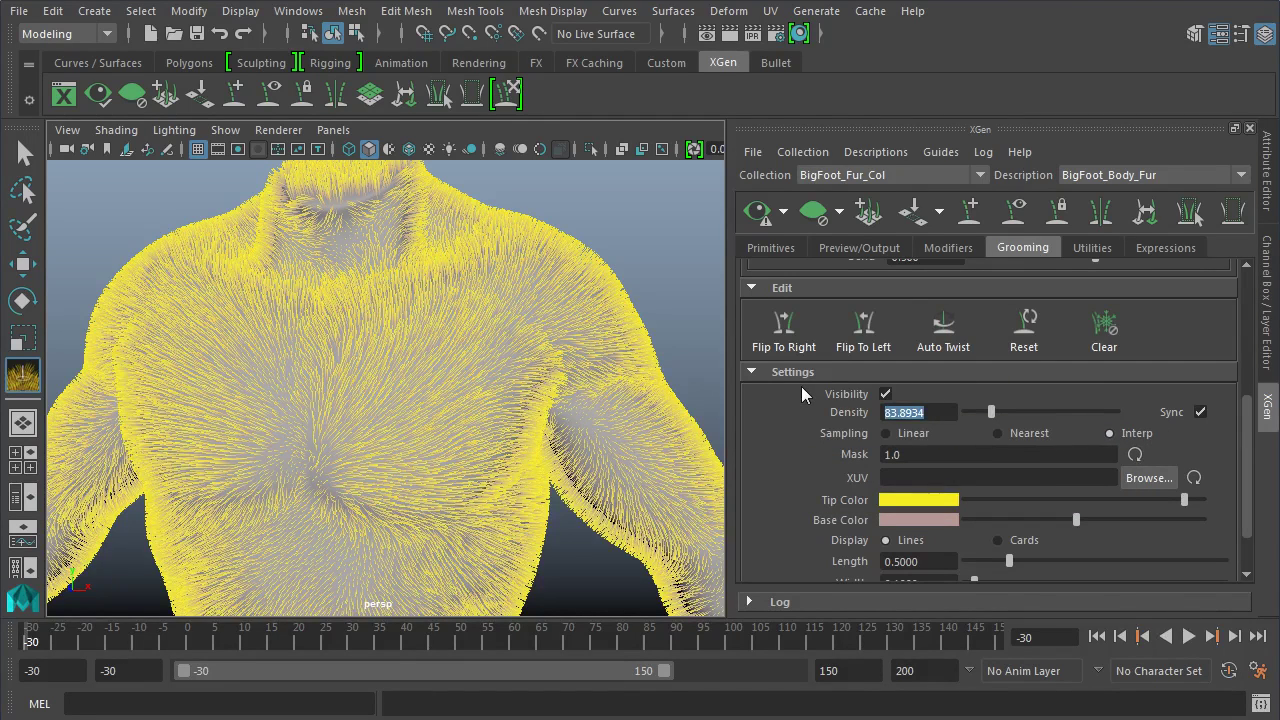
pyautogui.write('100')
pyautogui.press('Return')
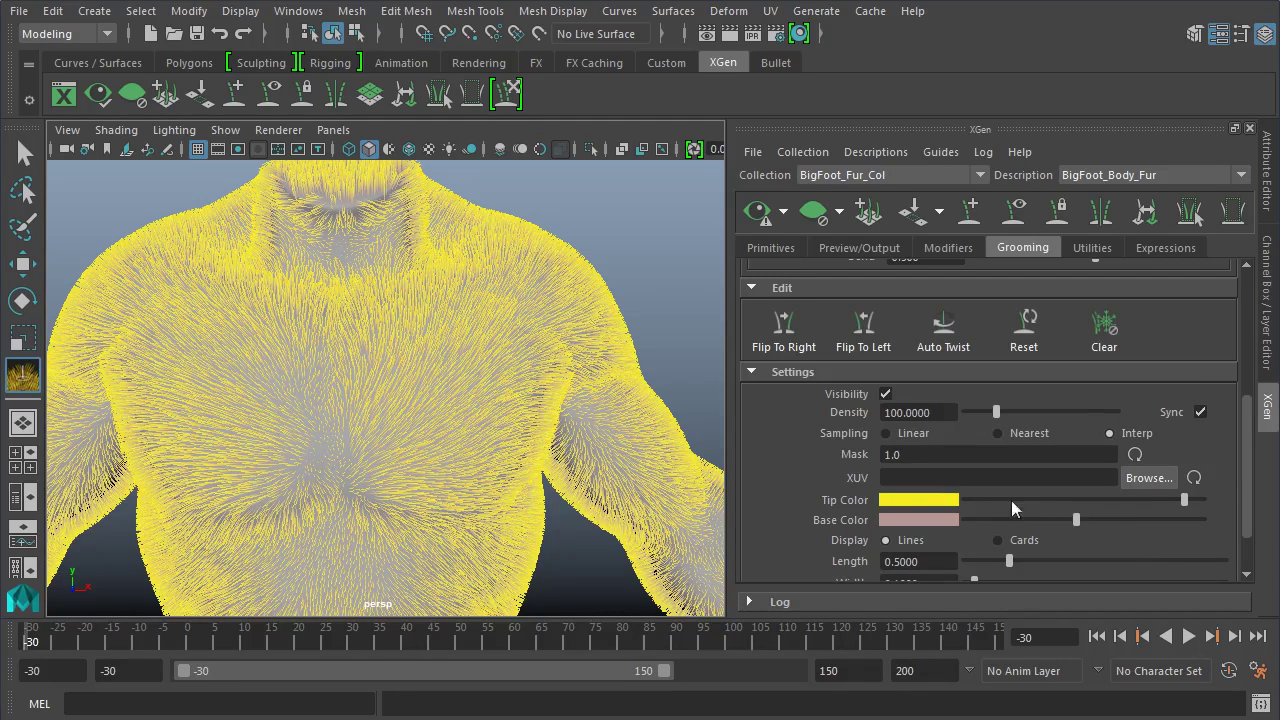
# Set the groom's tip color to a desaturated light grey and its base color to black.
pyautogui.moveTo(956, 500)
pyautogui.mouseDown()
pyautogui.moveTo(1054, 501)
pyautogui.moveTo(967, 522)
pyautogui.mouseUp()
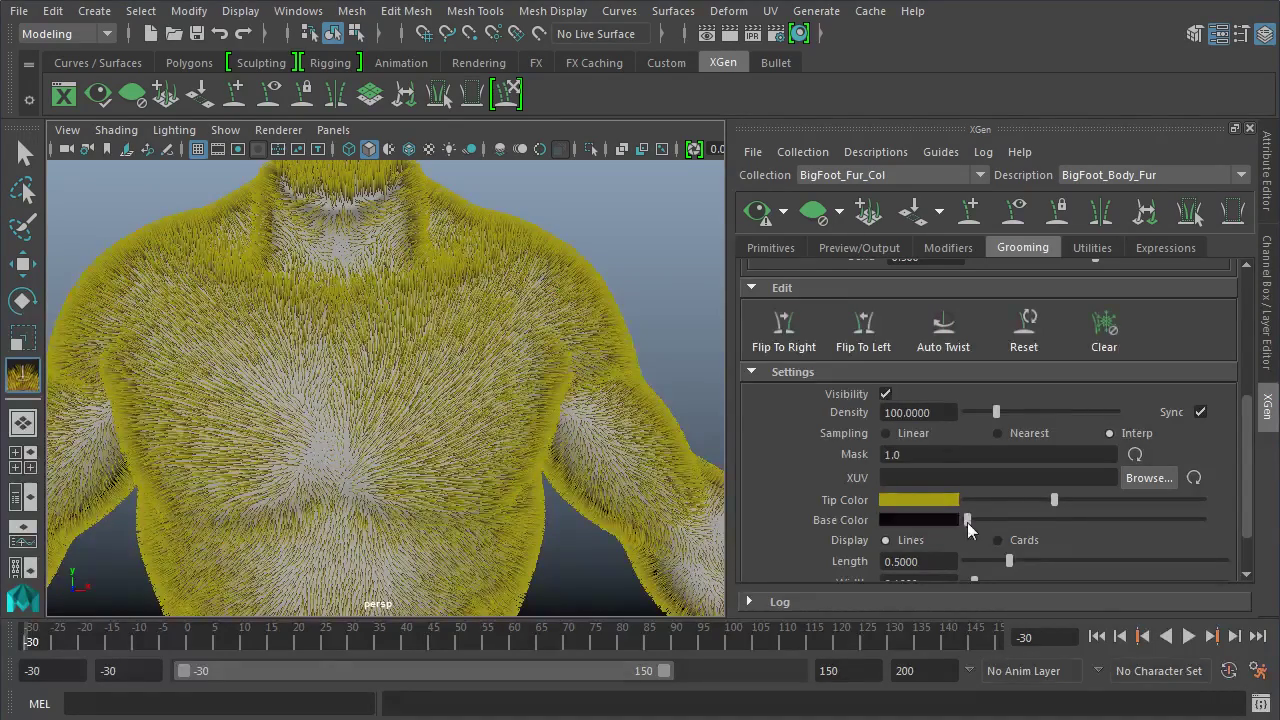
pyautogui.click(920, 500)
pyautogui.moveTo(920, 585); pyautogui.dragTo(923, 612)
pyautogui.moveTo(1038, 501)
pyautogui.mouseDown()
pyautogui.moveTo(1075, 505)
pyautogui.moveTo(1018, 506)
pyautogui.moveTo(1038, 503)
pyautogui.mouseUp()
pyautogui.click(942, 503)
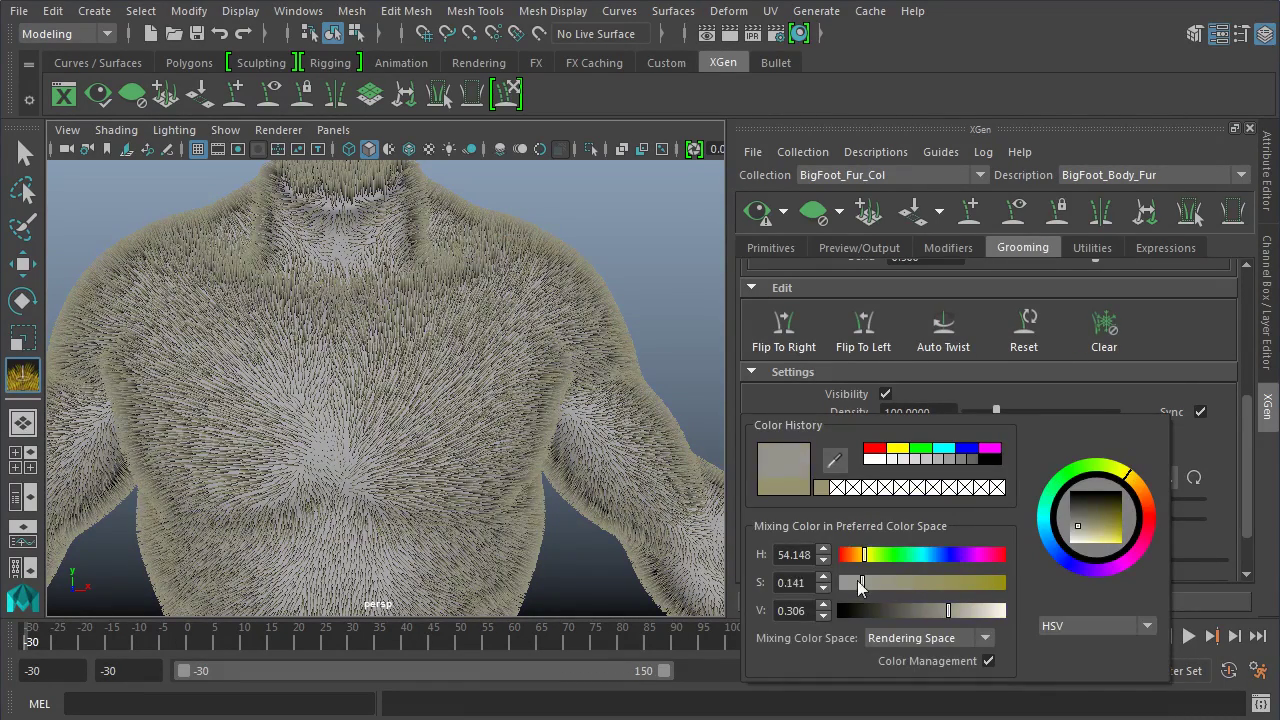
pyautogui.moveTo(1055, 500); pyautogui.dragTo(1113, 508)
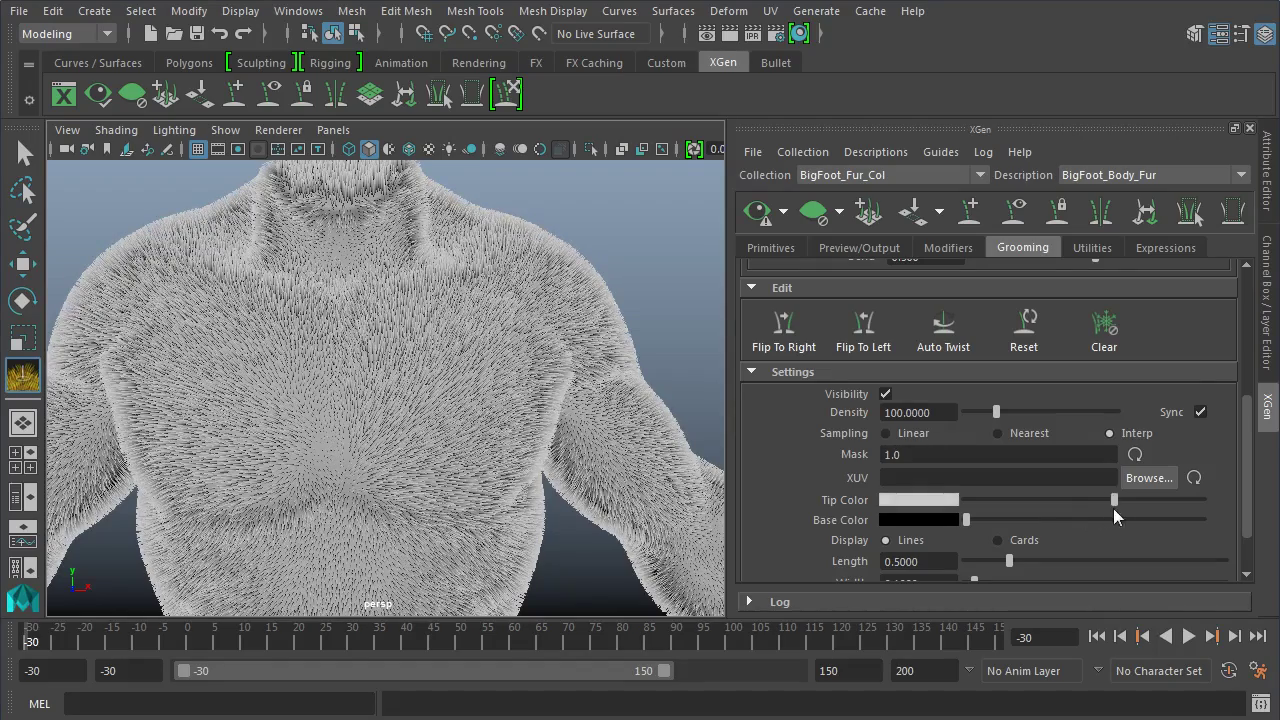
# Display the groom as cards to examine the chest fur up close, and return the display to lines for comparison.
pyautogui.moveTo(565, 322)
pyautogui.keyDown('alt'); pyautogui.mouseDown()
pyautogui.moveTo(545, 320)
pyautogui.moveTo(611, 314)
pyautogui.mouseUp(); pyautogui.keyUp('alt')
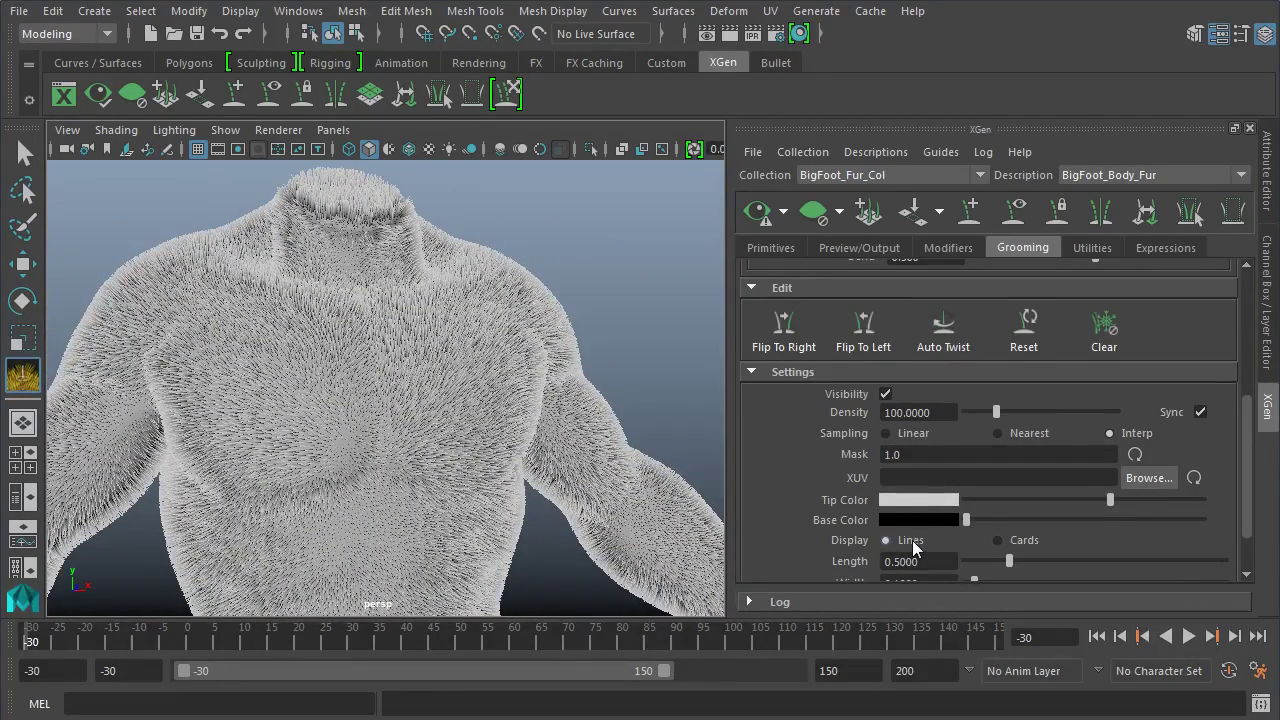
pyautogui.click(996, 541)
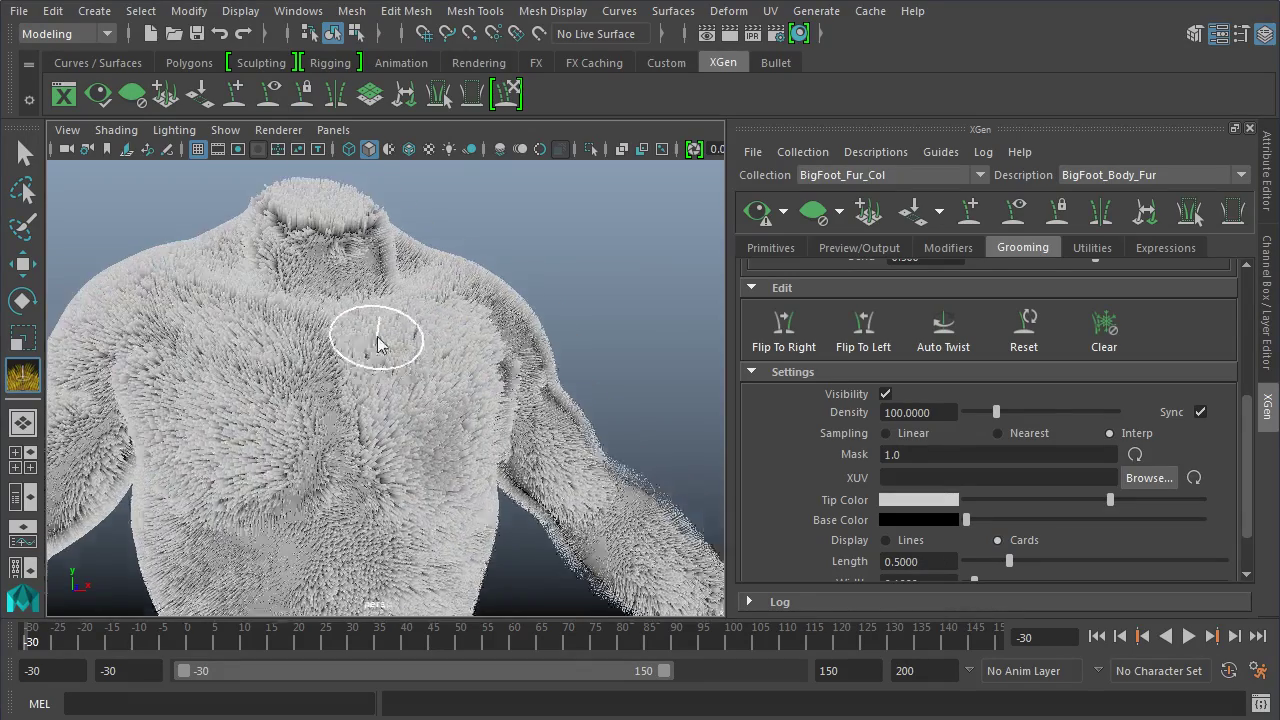
pyautogui.scroll(10, 511, 390)
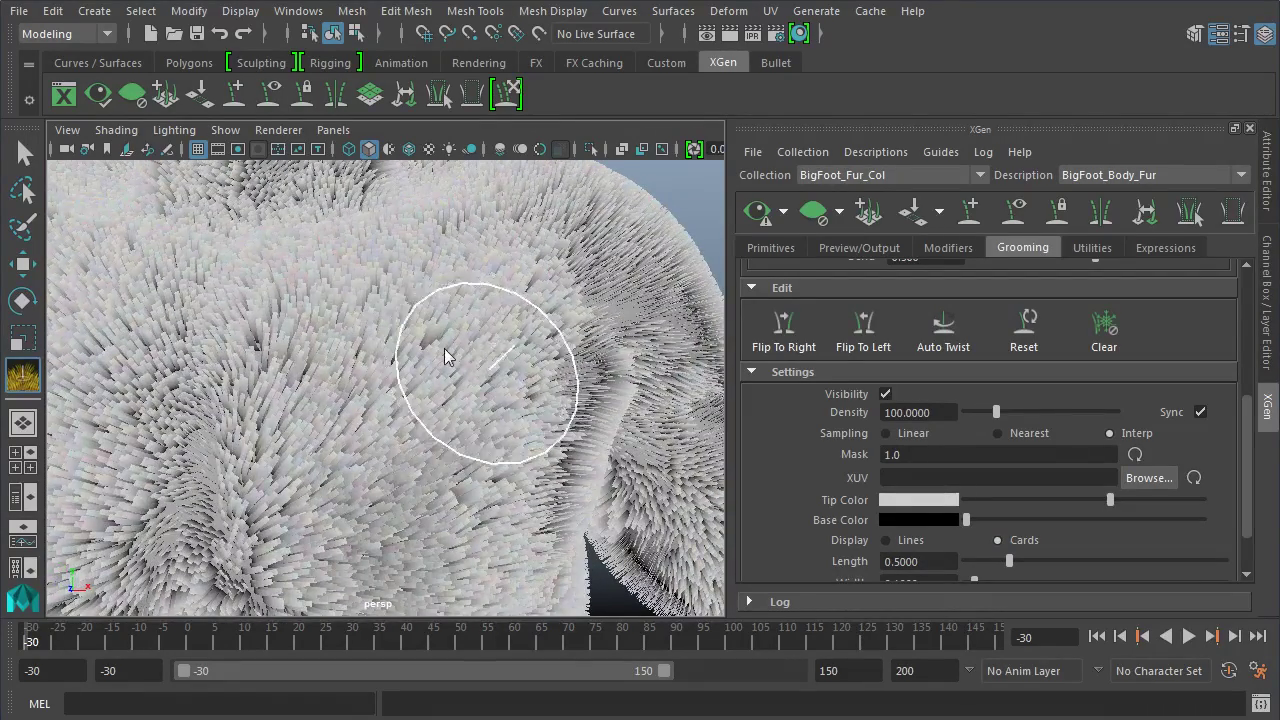
pyautogui.scroll(-6, 443, 354)
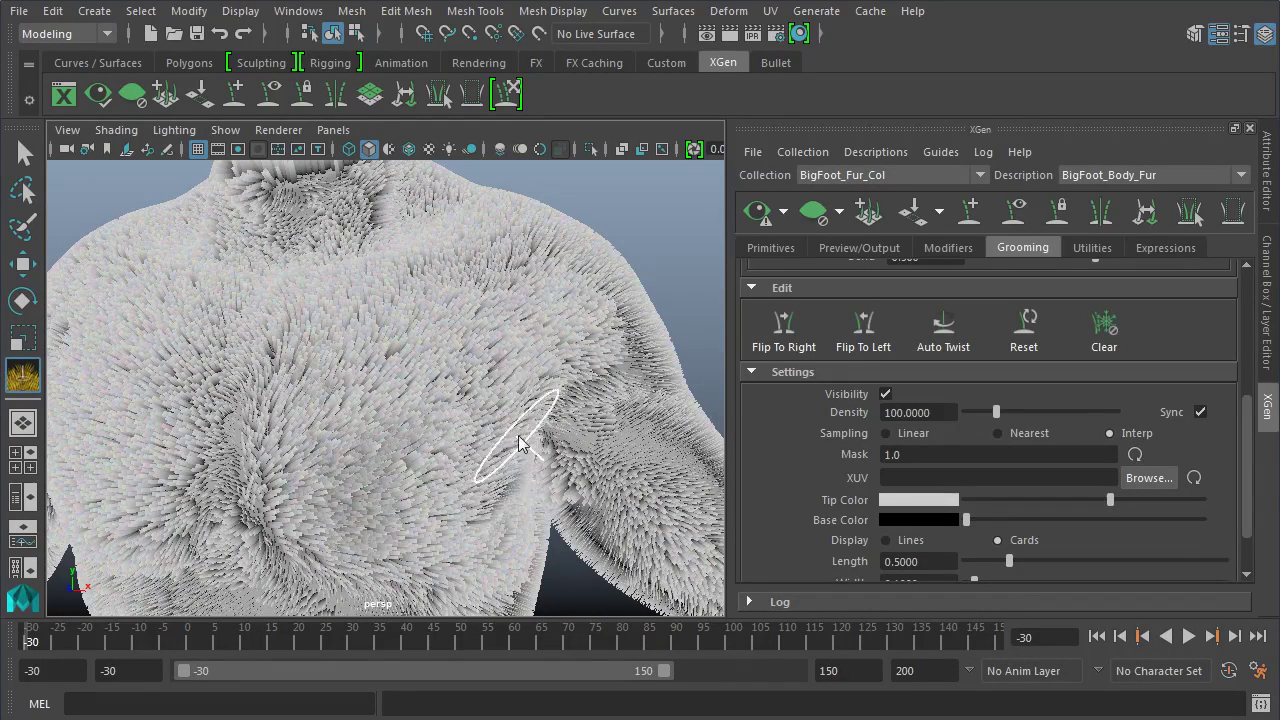
pyautogui.click(895, 540)
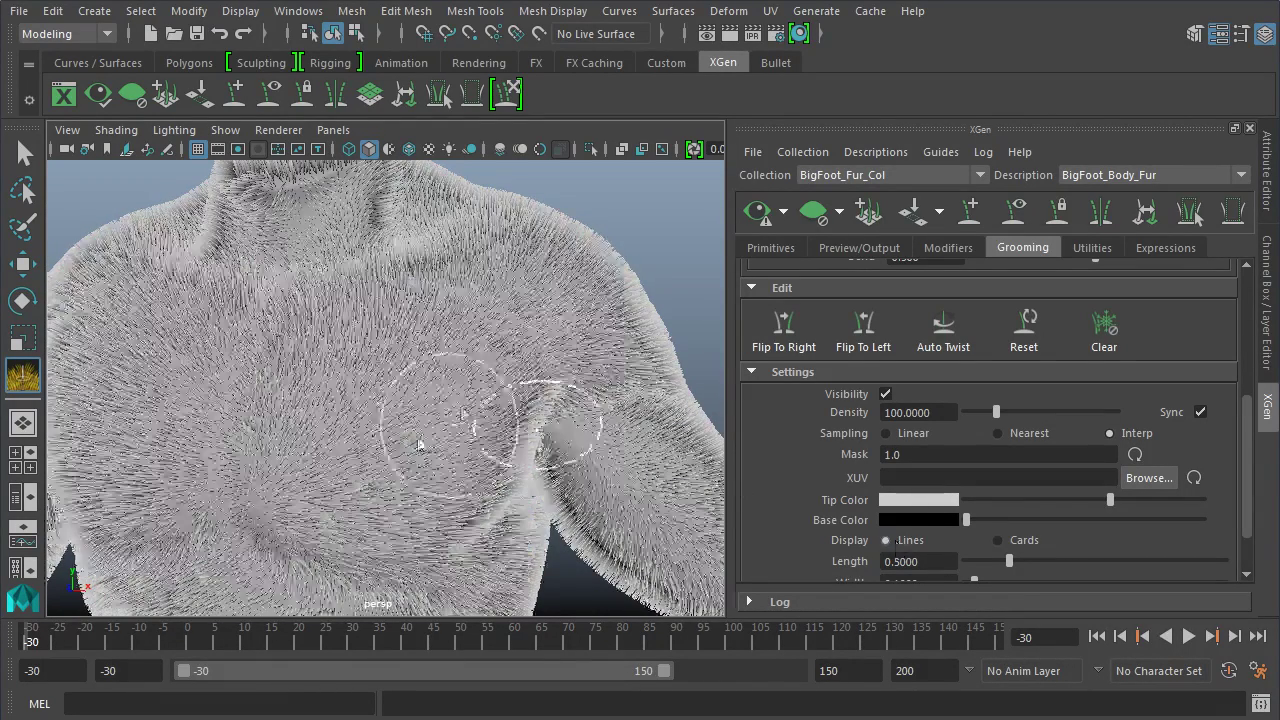
pyautogui.scroll(2, 450, 380)
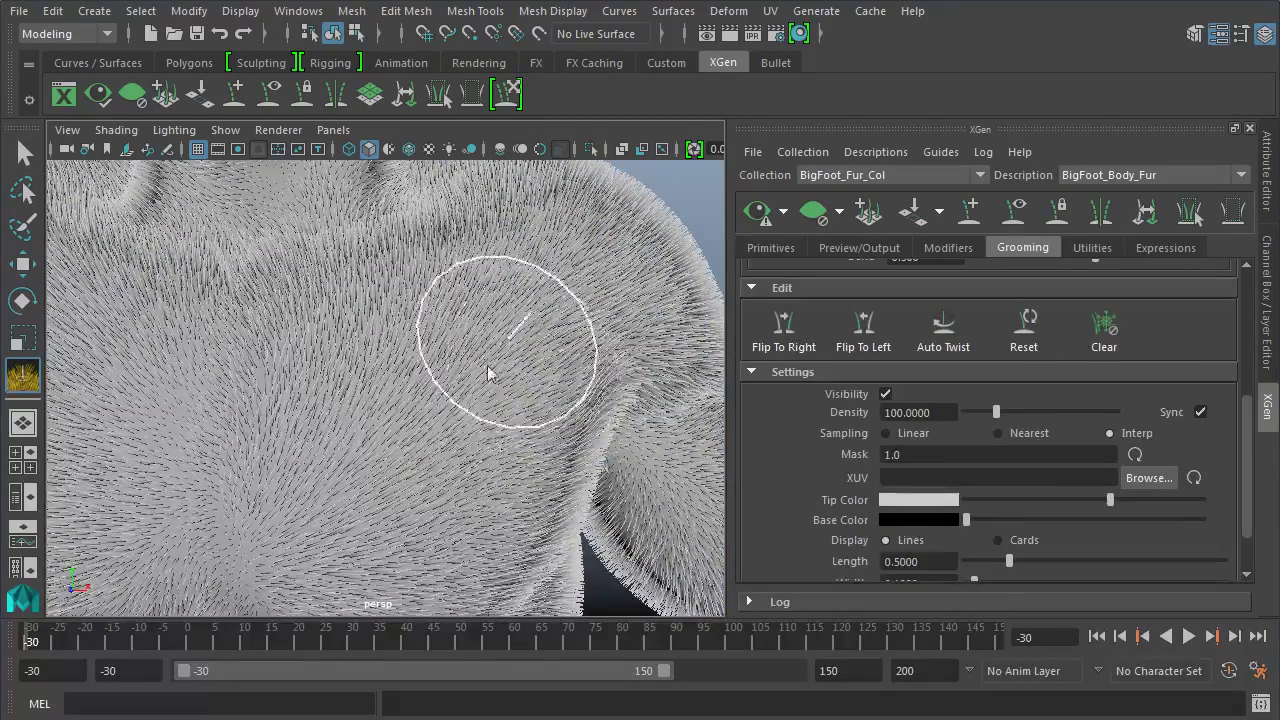
pyautogui.scroll(3, 520, 380)
pyautogui.scroll(-2, 540, 360)
pyautogui.scroll(-4, 525, 335)
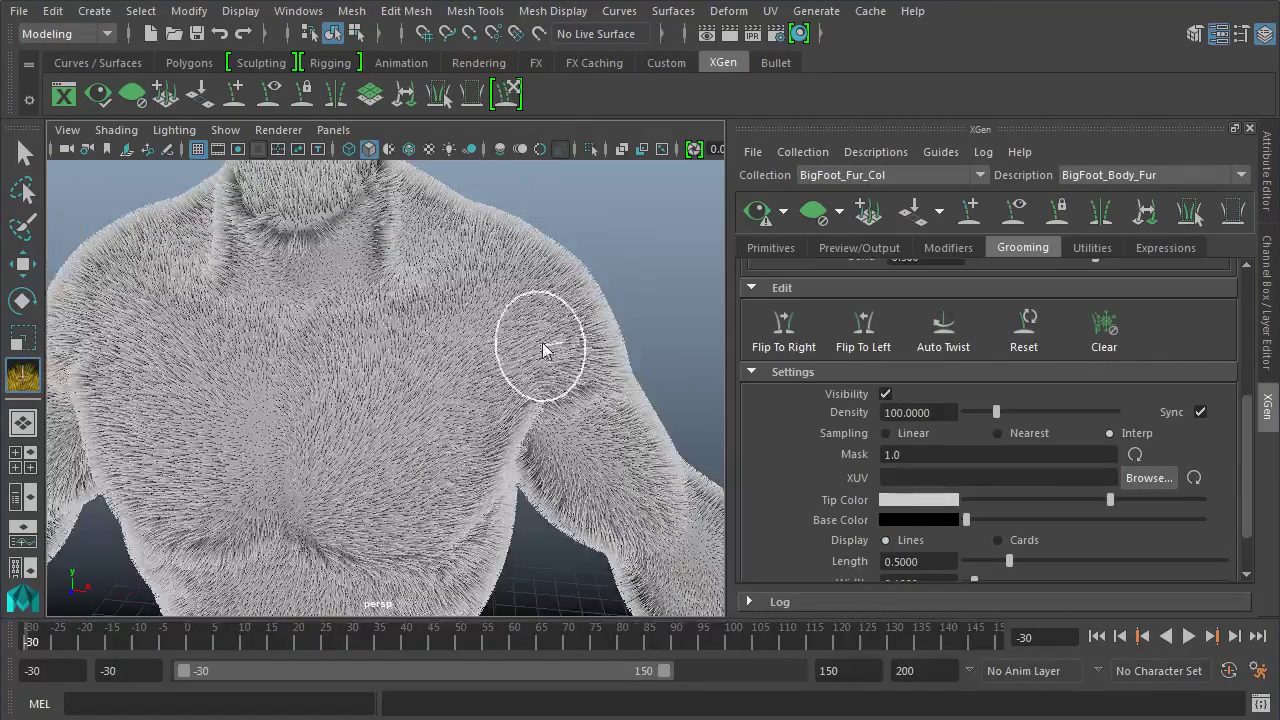
# Display the groom as cards, and set the fur length to about 0.62 and the width to about 0.036.
pyautogui.click(999, 542)
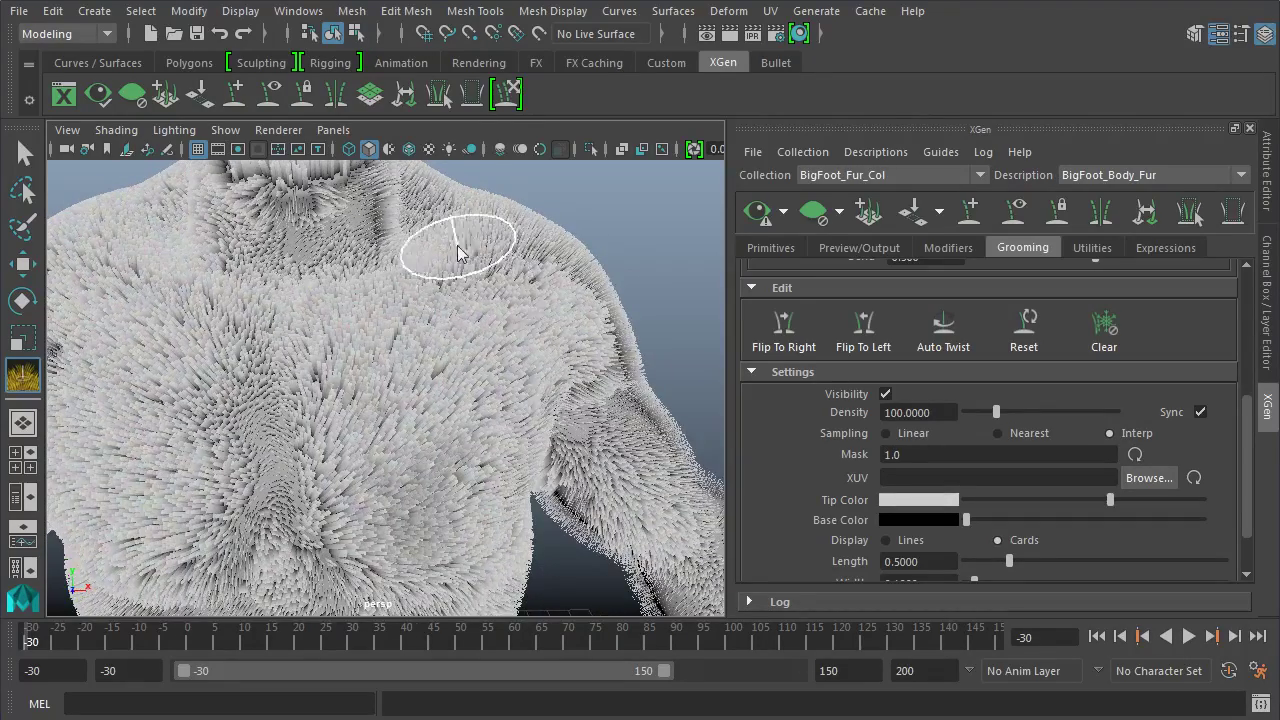
pyautogui.moveTo(457, 251)
pyautogui.keyDown('alt'); pyautogui.mouseDown()
pyautogui.moveTo(371, 257)
pyautogui.moveTo(334, 243)
pyautogui.moveTo(457, 265)
pyautogui.moveTo(500, 292)
pyautogui.moveTo(610, 300)
pyautogui.mouseUp(); pyautogui.keyUp('alt')
pyautogui.moveTo(1244, 450); pyautogui.dragTo(1249, 475)
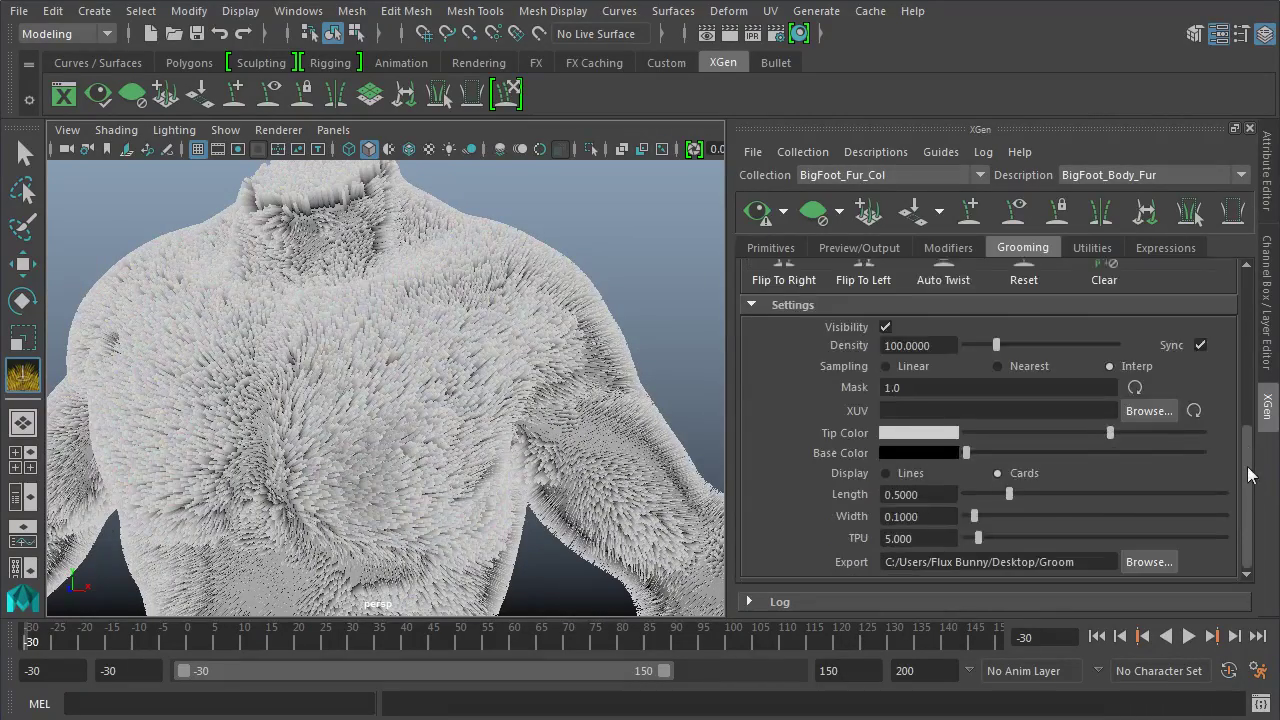
pyautogui.moveTo(1014, 493); pyautogui.dragTo(969, 523)
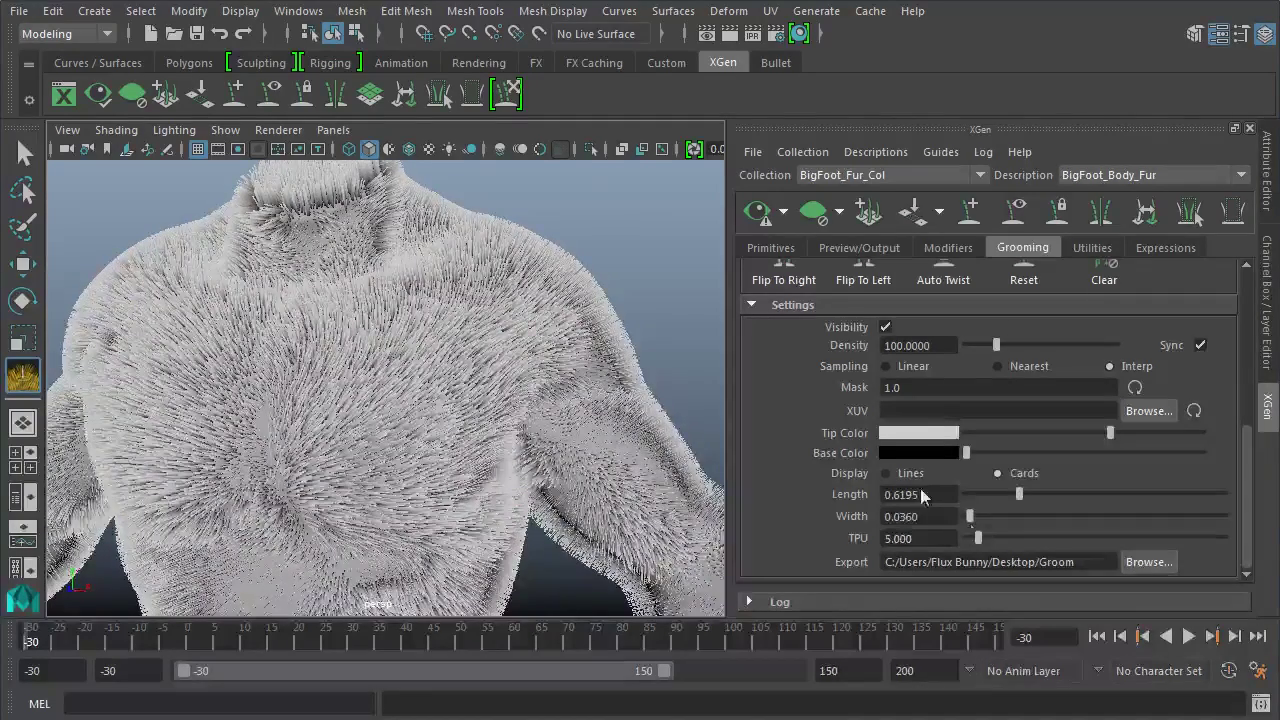
# Set the groom width to about 0.059 and switch the fur display back to lines.
pyautogui.scroll(5, 488, 415)
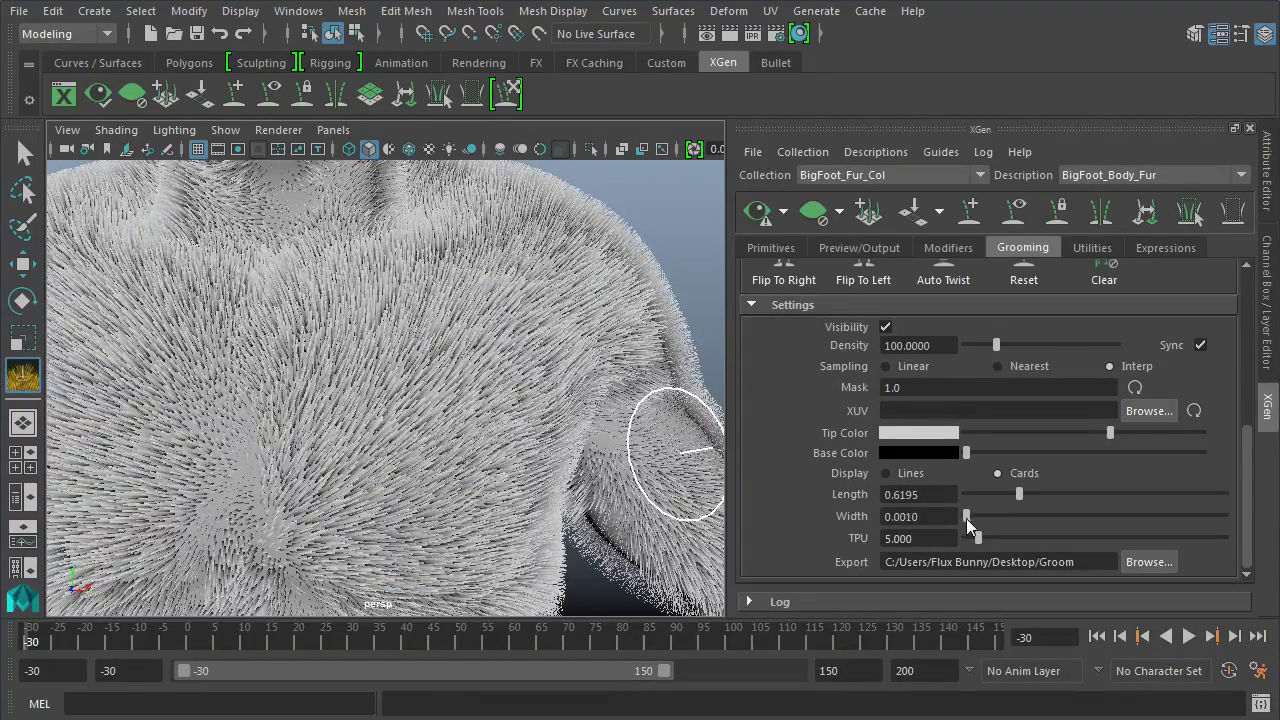
pyautogui.moveTo(967, 519); pyautogui.dragTo(972, 517)
pyautogui.click(918, 473)
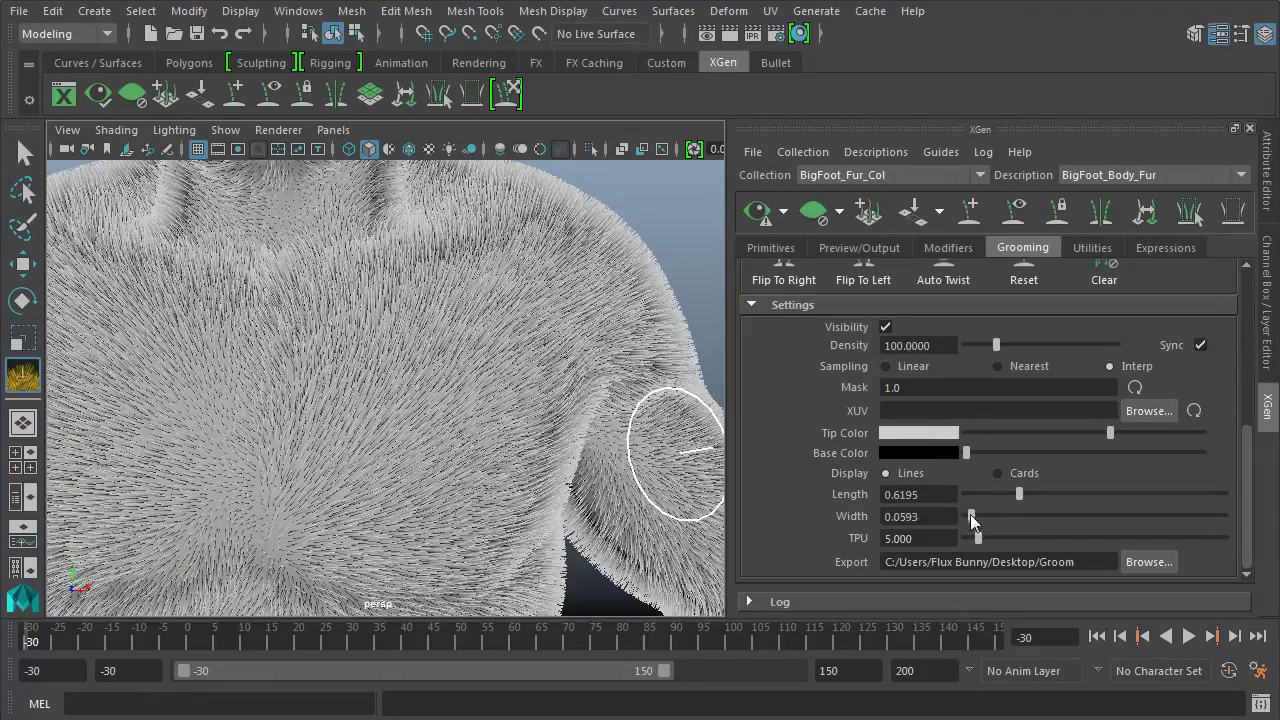
pyautogui.hotkey('ctrl', 'z')
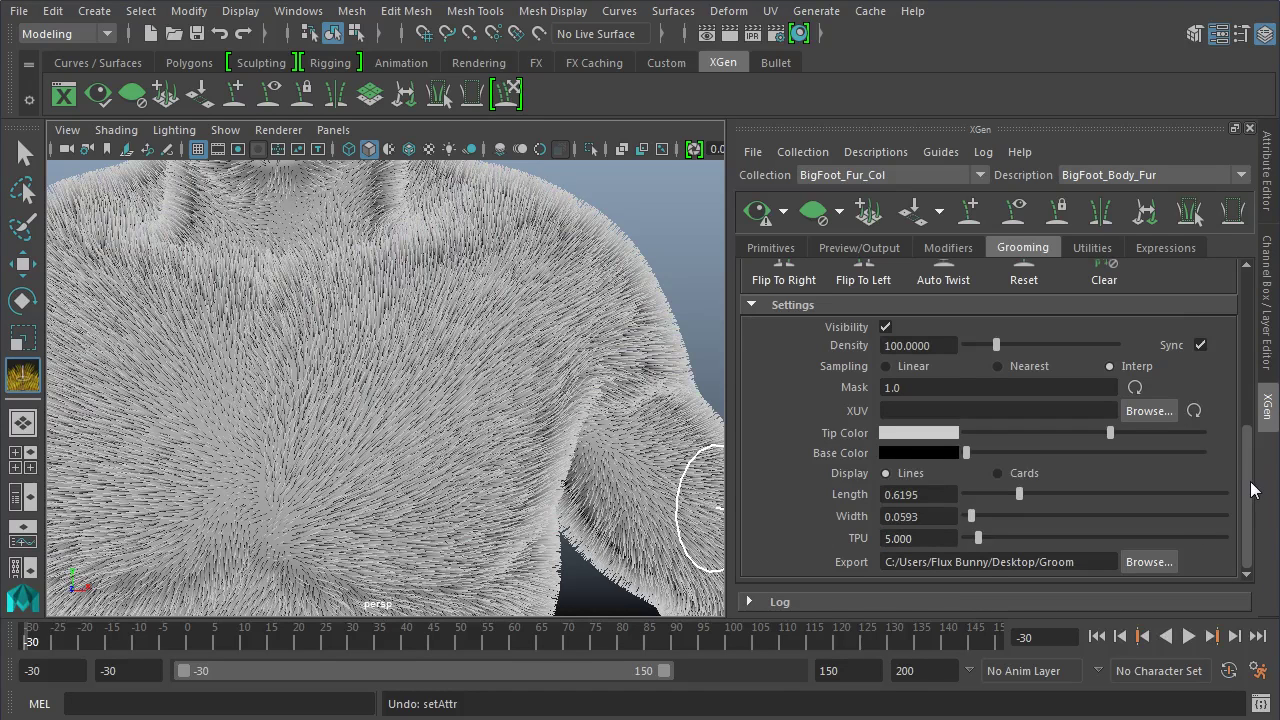
# Return to the grooming brushes with the Pose settings and frame the whole torso from the front.
pyautogui.moveTo(1250, 488); pyautogui.dragTo(1242, 276)
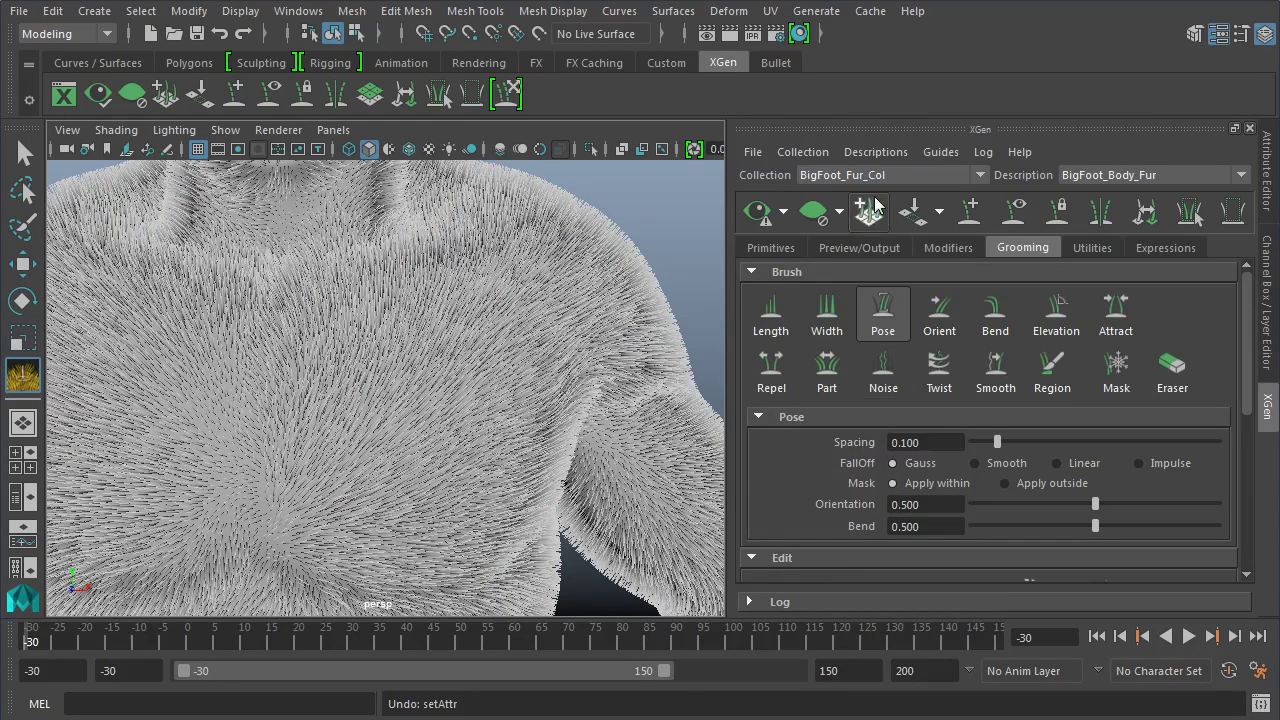
pyautogui.scroll(-3, 523, 294)
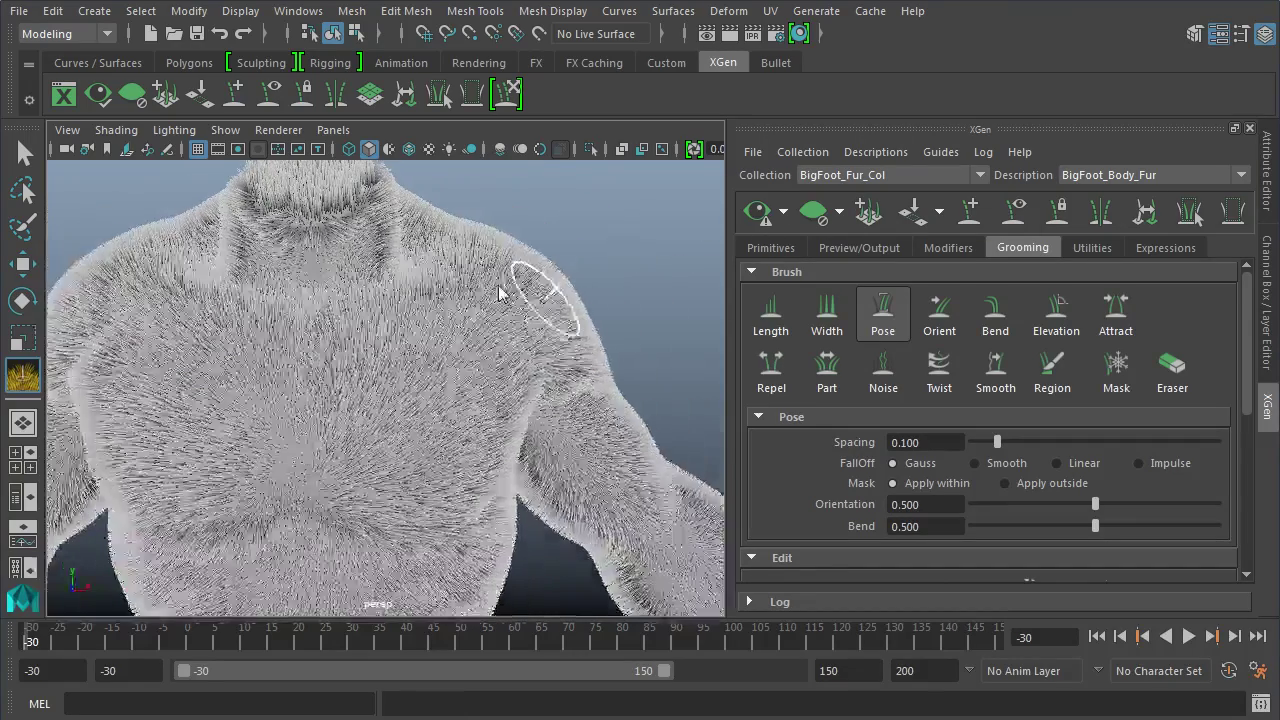
pyautogui.scroll(-4, 523, 294)
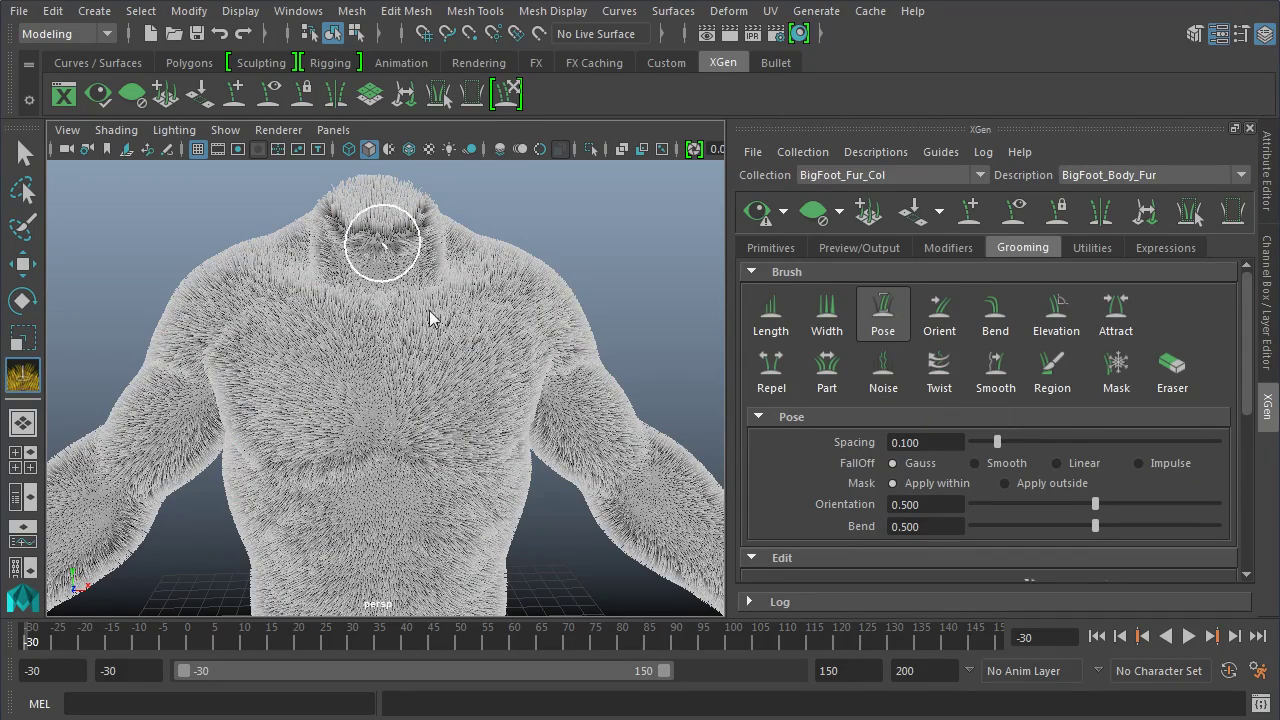
pyautogui.moveTo(510, 362)
pyautogui.keyDown('alt'); pyautogui.mouseDown()
pyautogui.moveTo(490, 347)
pyautogui.moveTo(543, 315)
pyautogui.moveTo(510, 323)
pyautogui.mouseUp(); pyautogui.keyUp('alt')
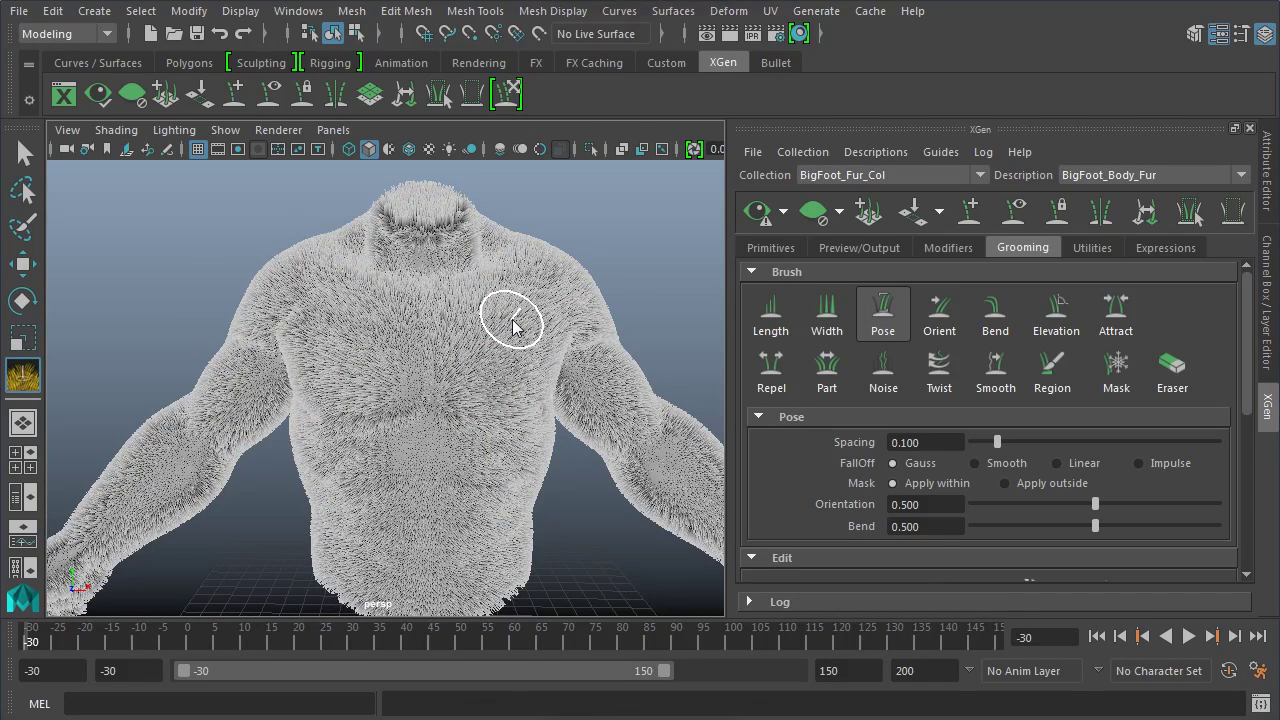